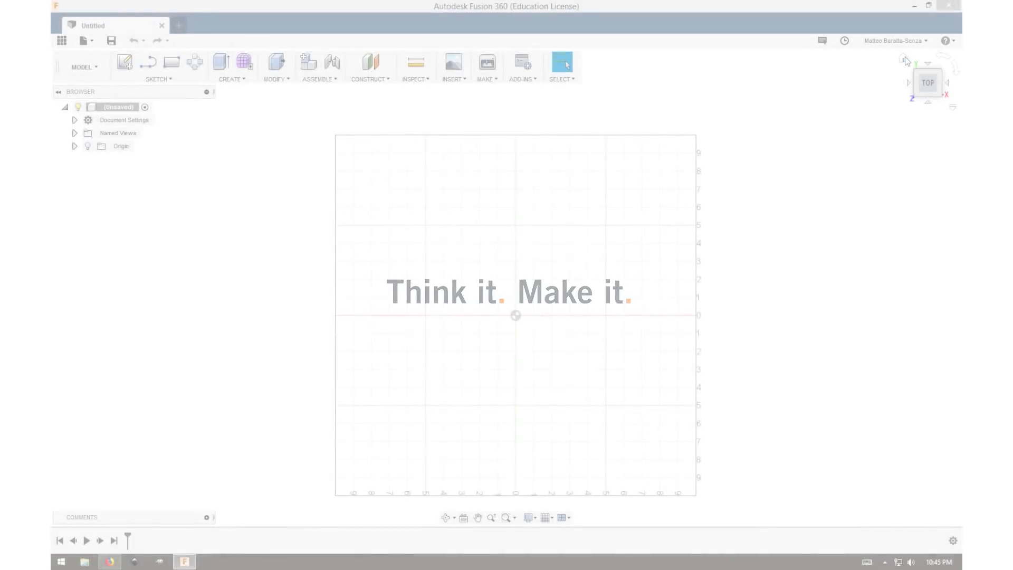
Switch to a top-down view of the grid centred on the origin.
left_click(904, 58)
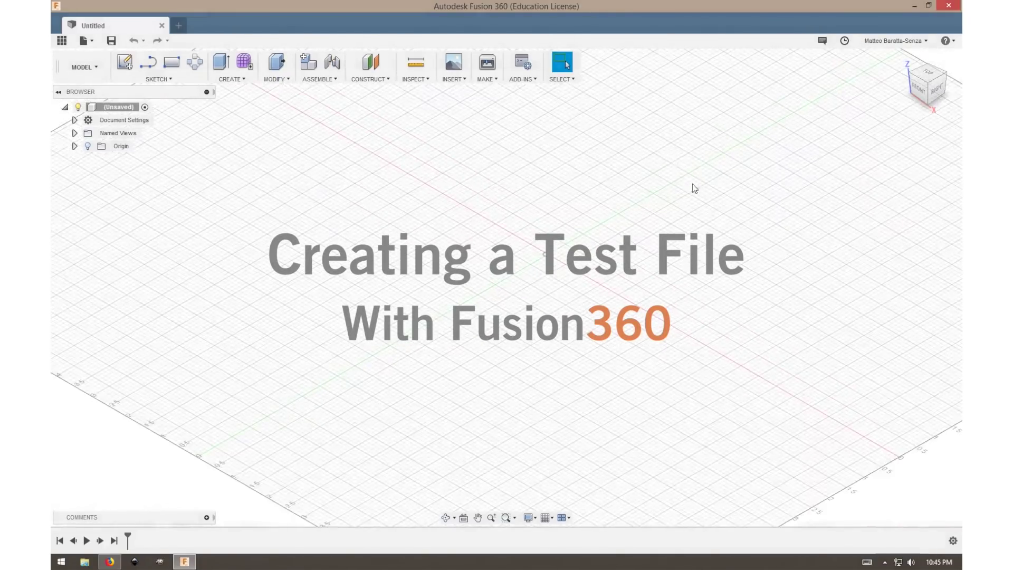
scroll(752, 188, "down", 3)
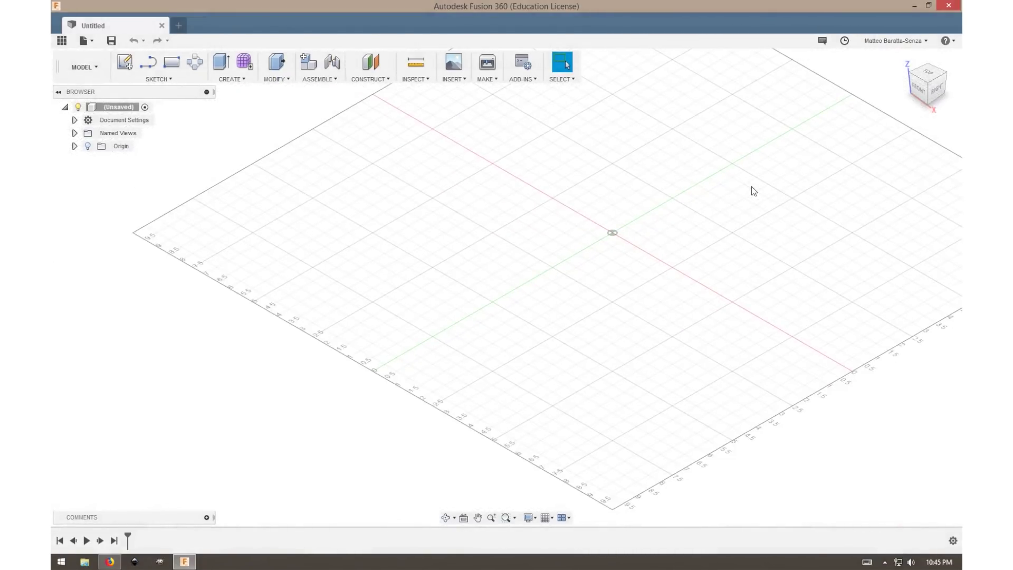
middle_click_drag(751, 185, 653, 225)
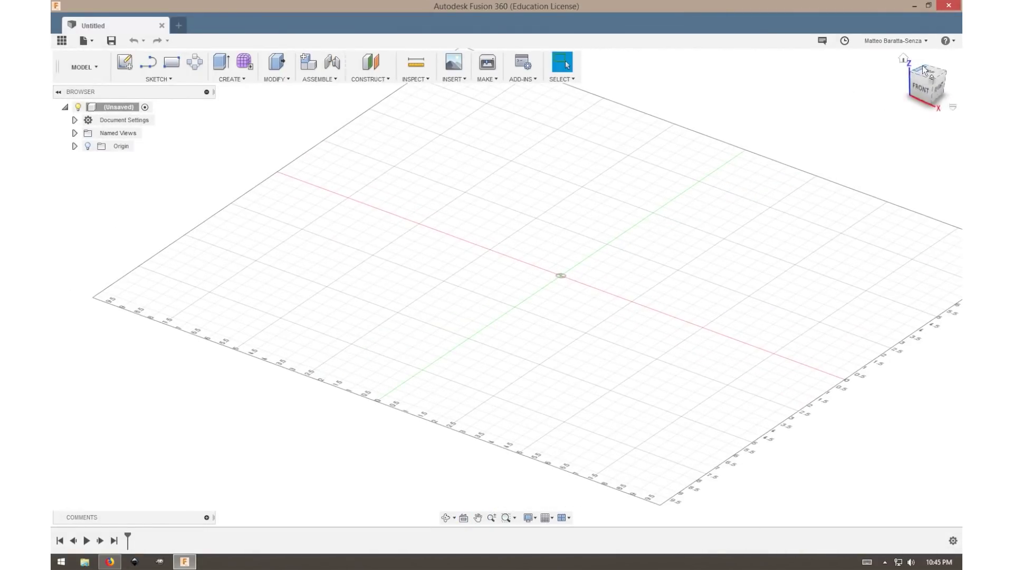
left_click(903, 56)
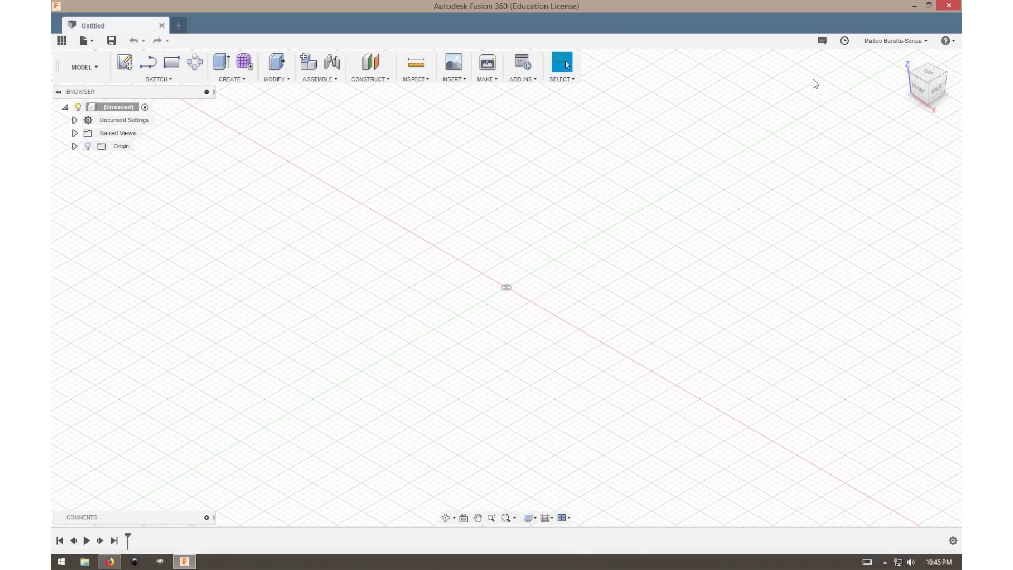
left_click(932, 75)
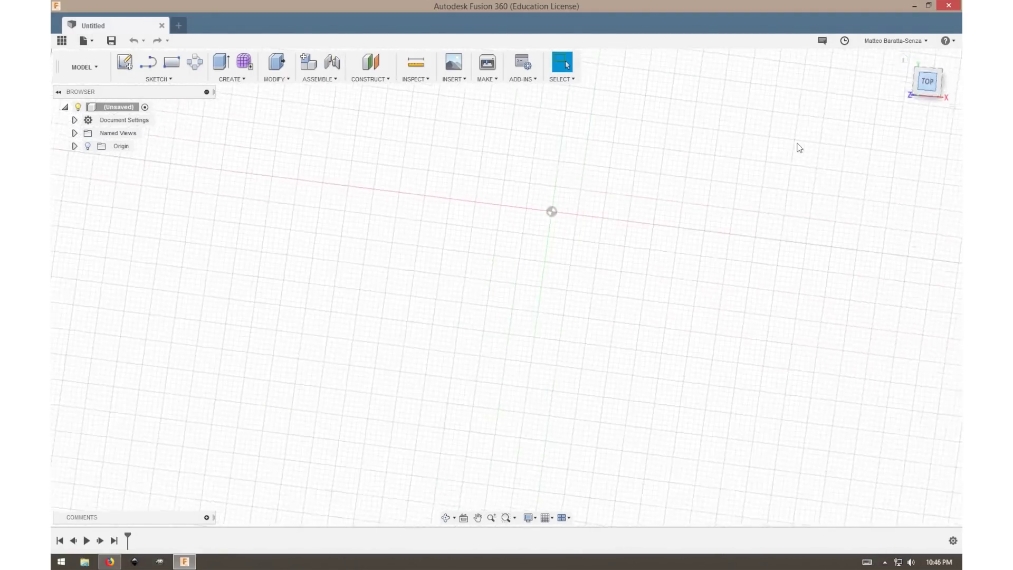
middle_click_drag(649, 163, 597, 256)
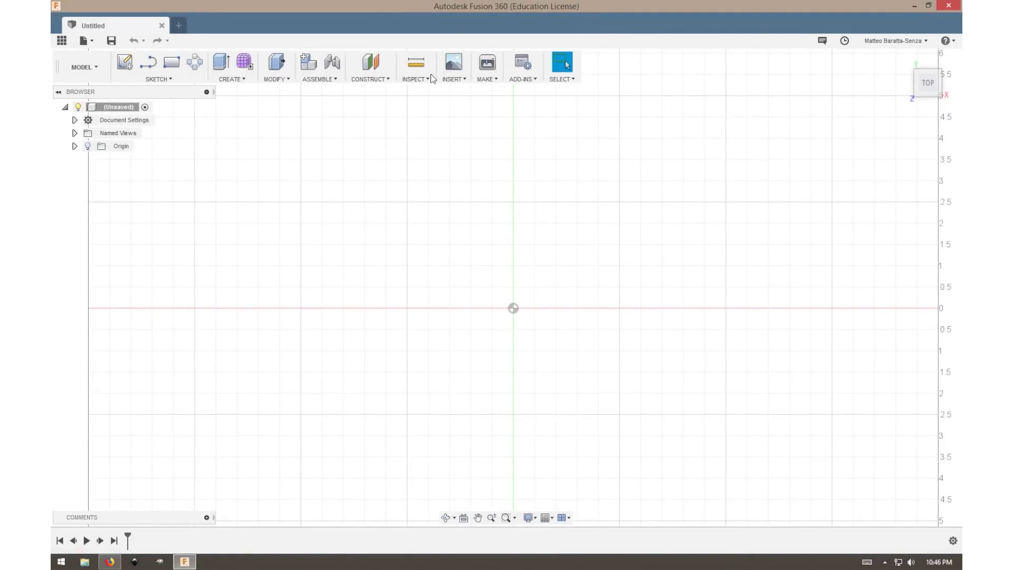
Insert stepcraft-test-file.dxf from the Desktop onto the XY plane.
left_click(456, 79)
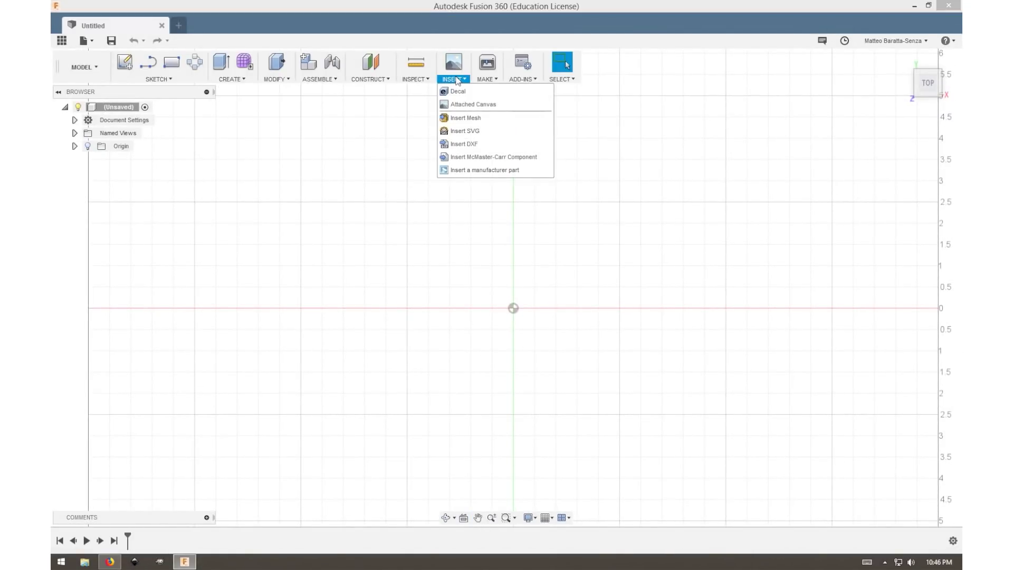
left_click(454, 144)
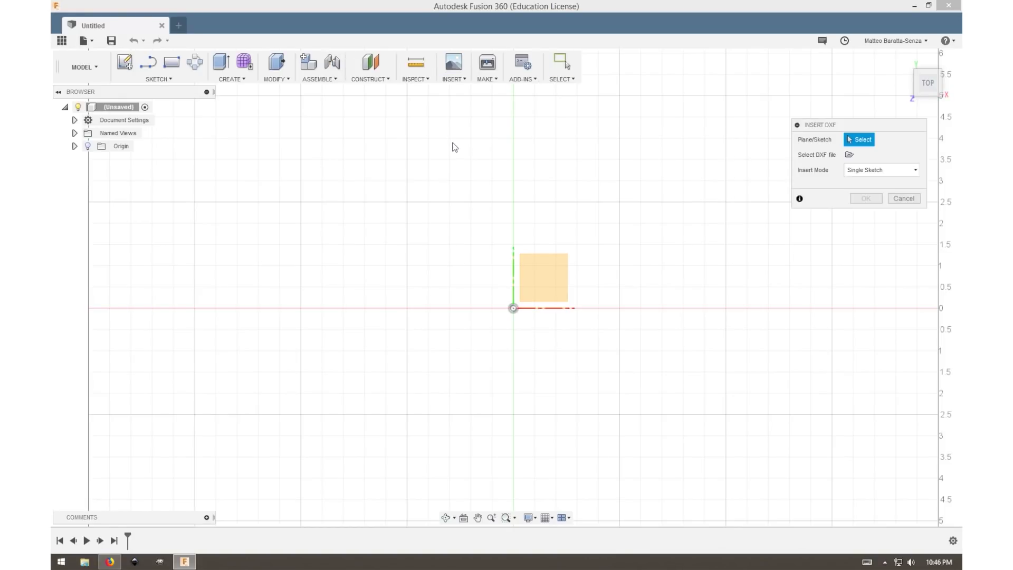
left_click(549, 274)
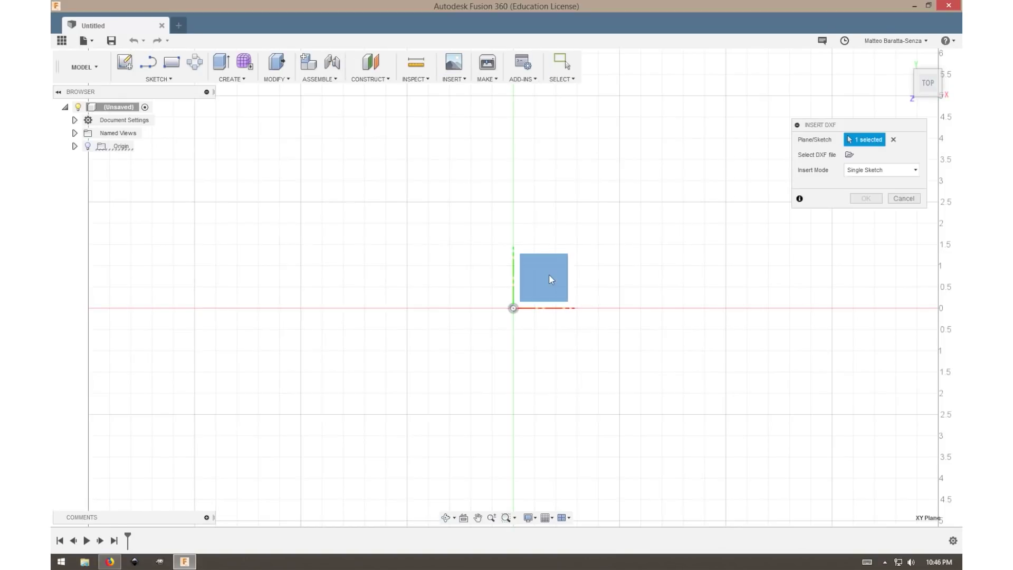
left_click(849, 154)
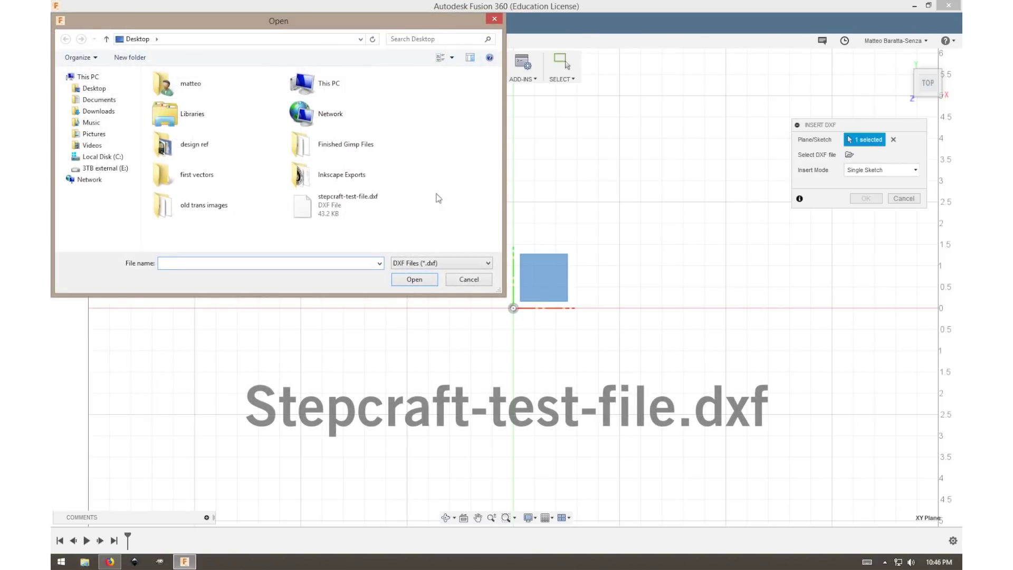
left_click(348, 210)
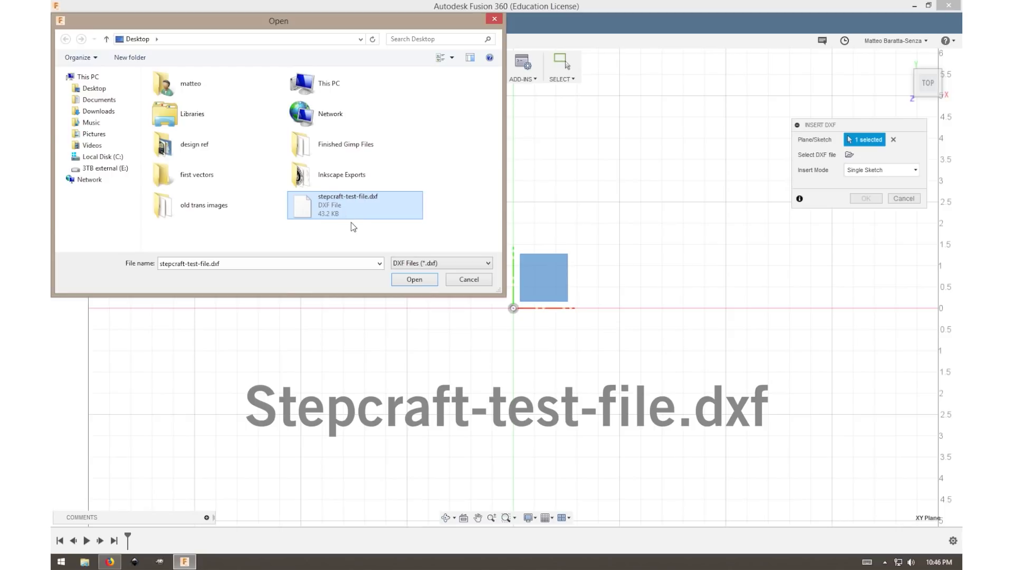
left_click(95, 90)
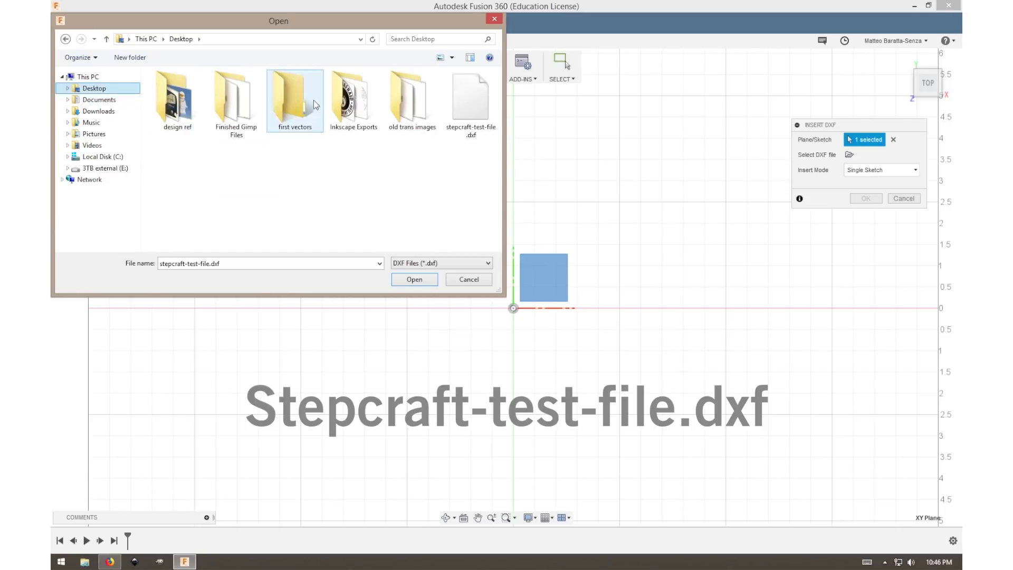
left_click(467, 105)
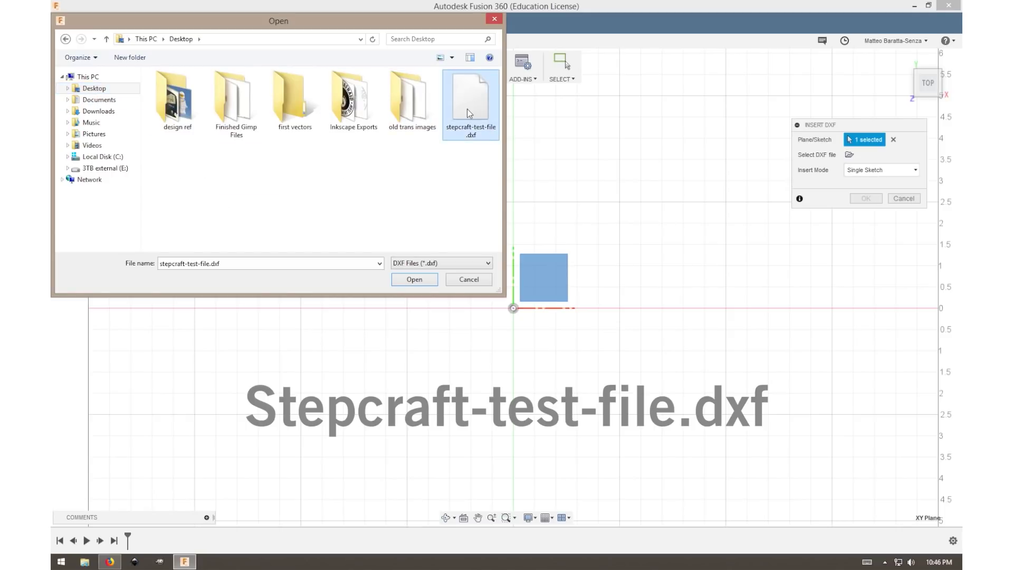
left_click(415, 280)
scroll(689, 290, "up", 3)
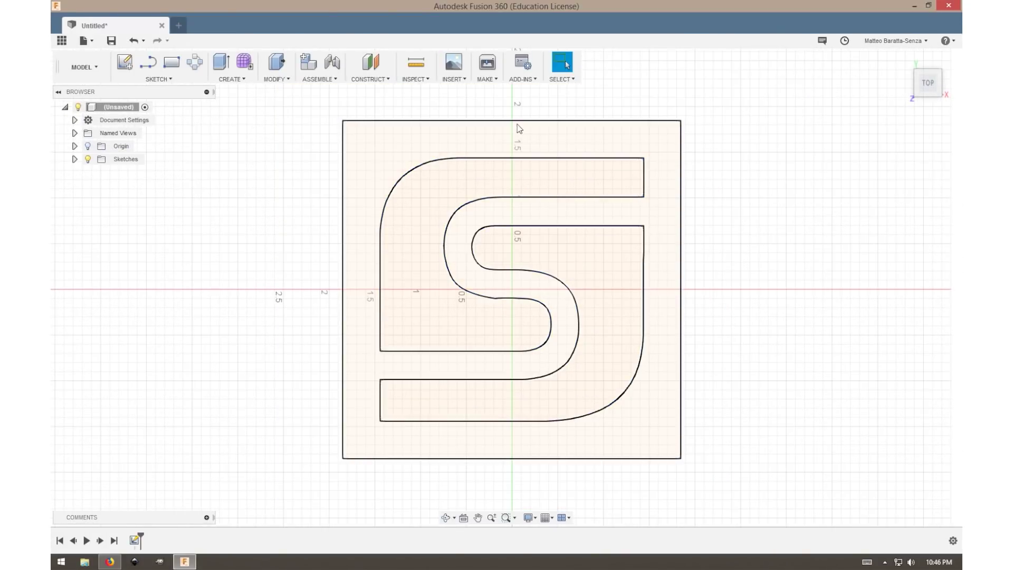
Measure the plate's top-to-bottom edge distance at 6.00 in, then recentre the S logo.
left_click(412, 78)
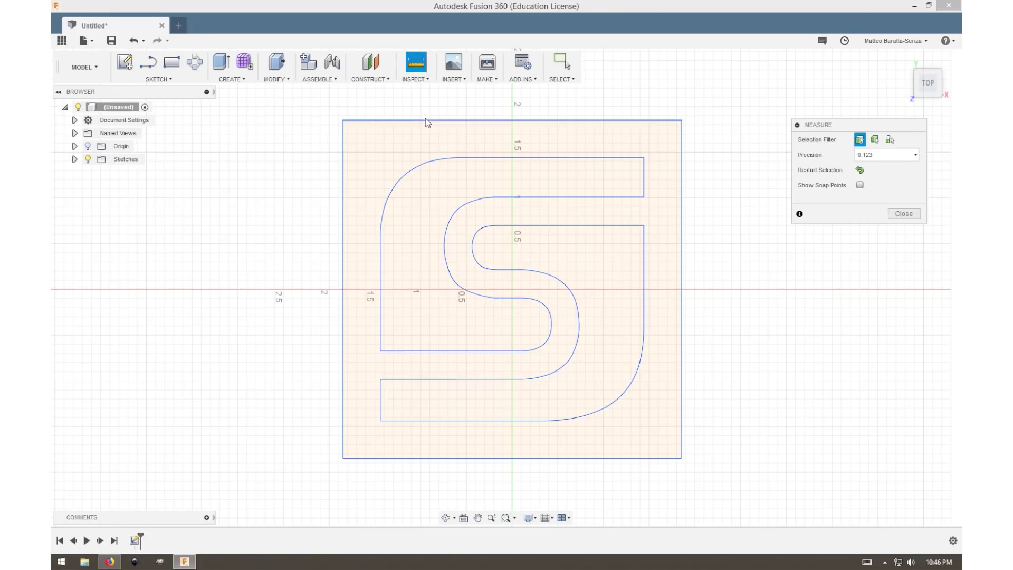
left_click(425, 120)
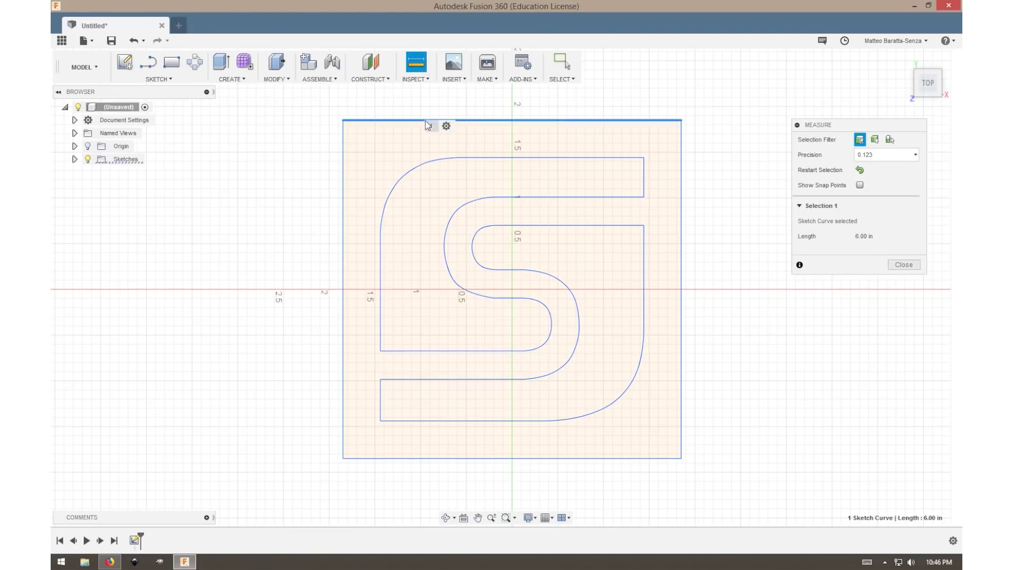
left_click(460, 459)
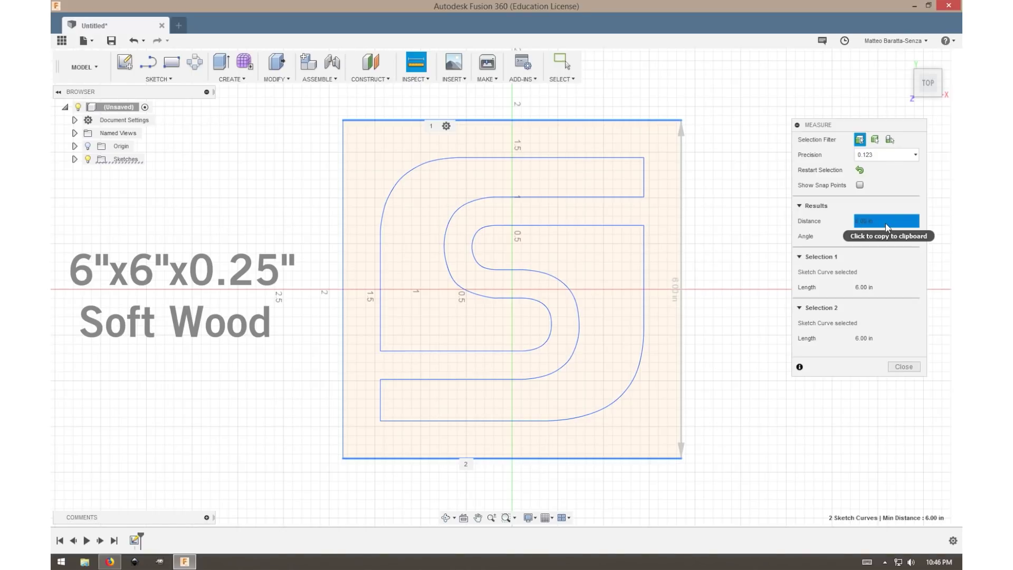
left_click(904, 367)
scroll(570, 269, "down", 1)
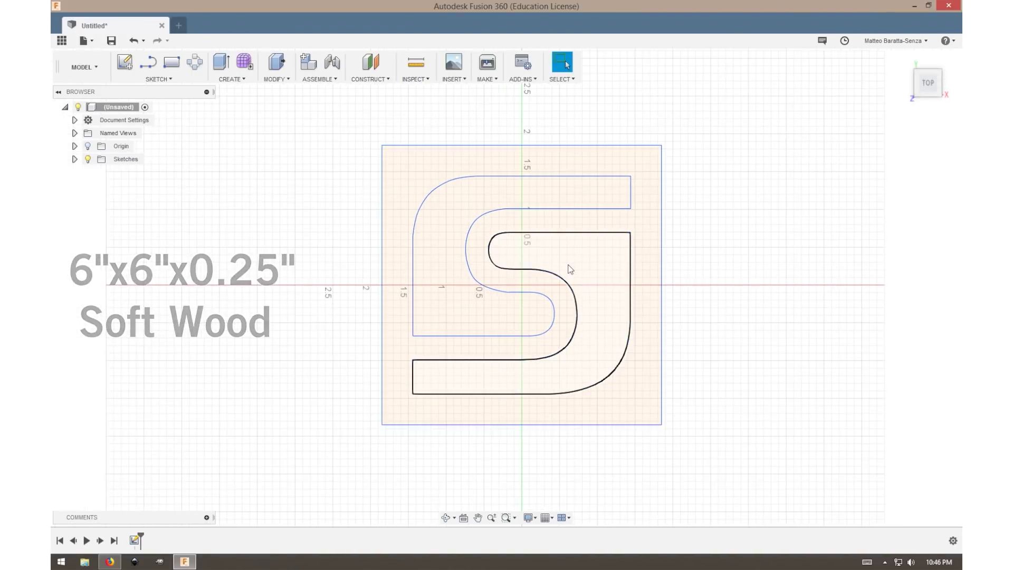
scroll(842, 281, "down", 1)
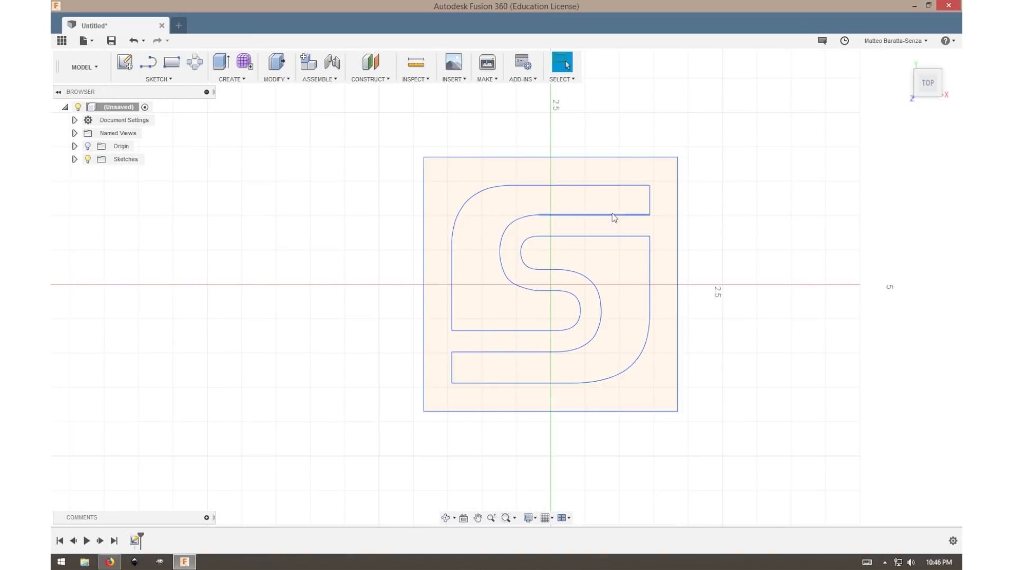
middle_click_drag(813, 227, 730, 236)
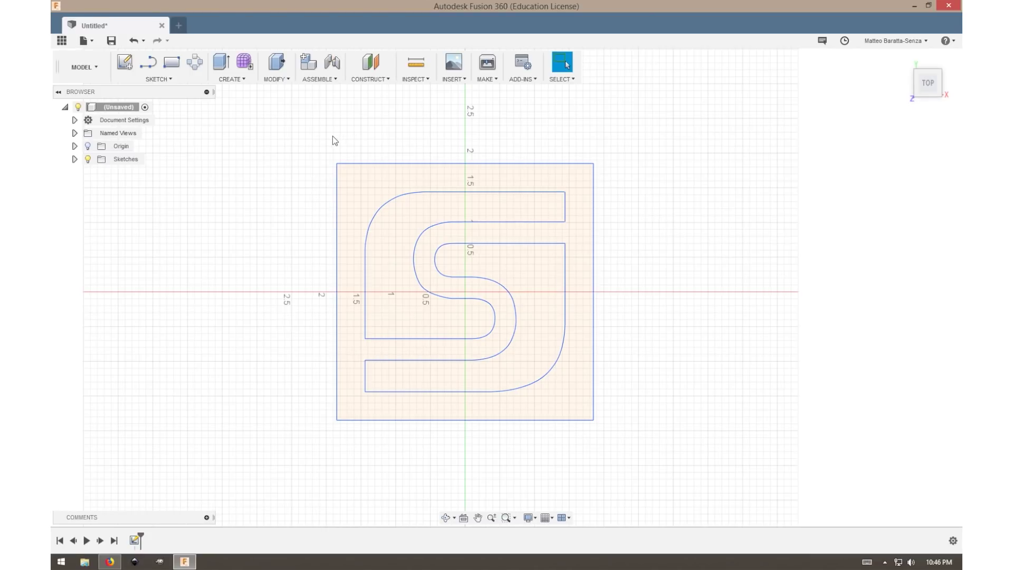
Extrude the outer, upper inner and lower sketch profiles -0.25 in into a solid plate.
left_click(232, 80)
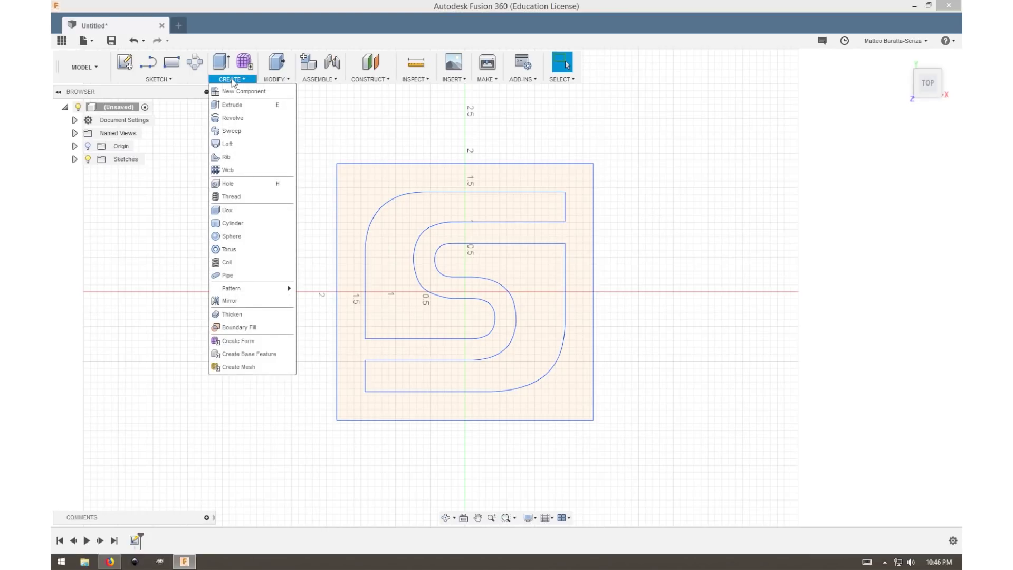
left_click(233, 106)
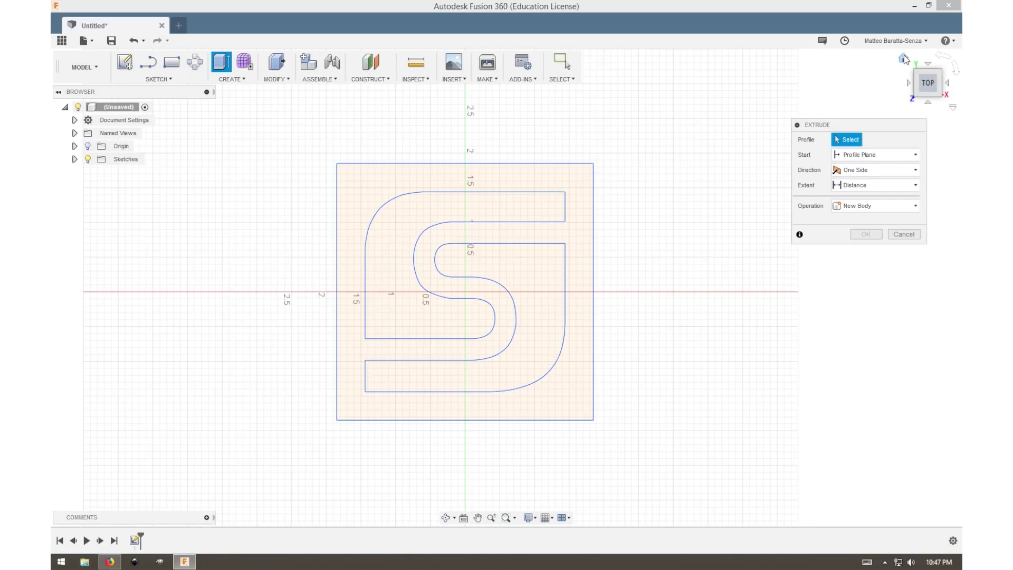
left_click(934, 89)
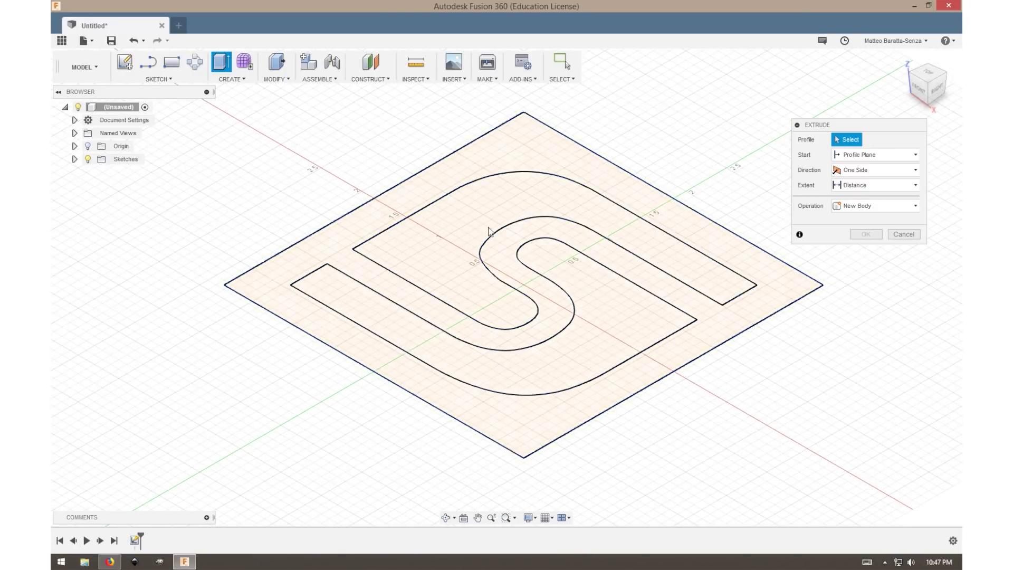
left_click(403, 204)
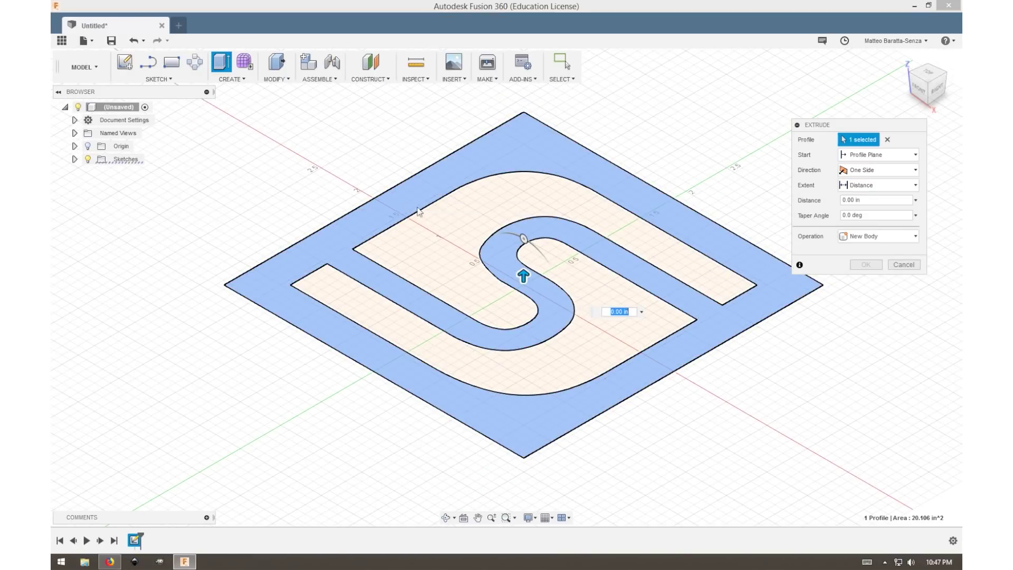
left_click(447, 226)
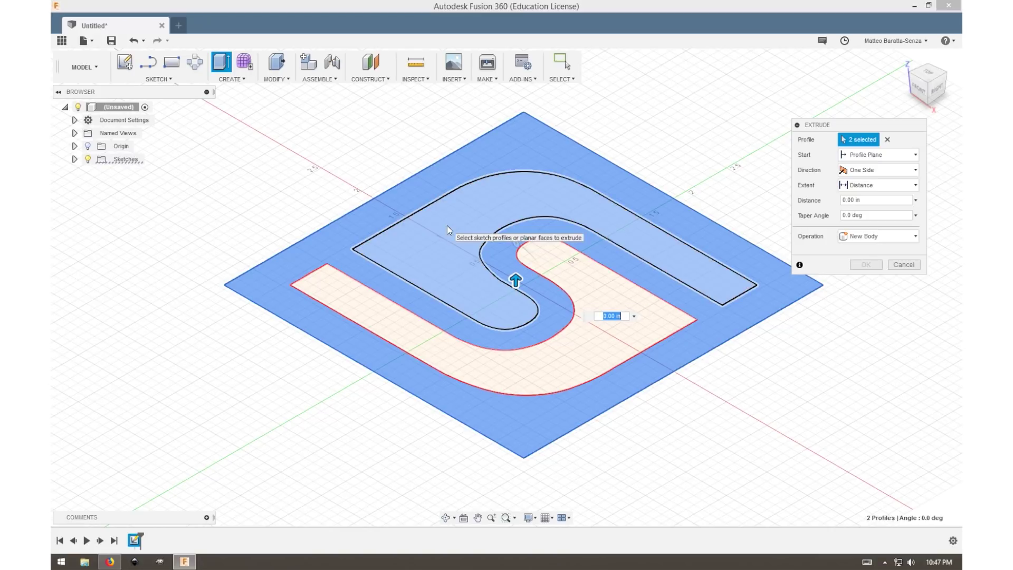
left_click(581, 270)
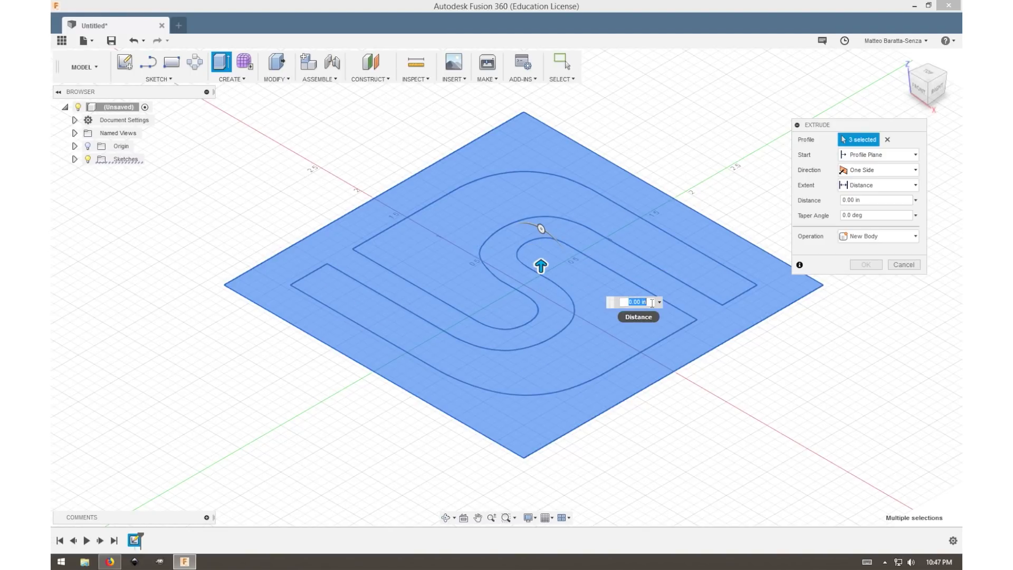
type("-.25")
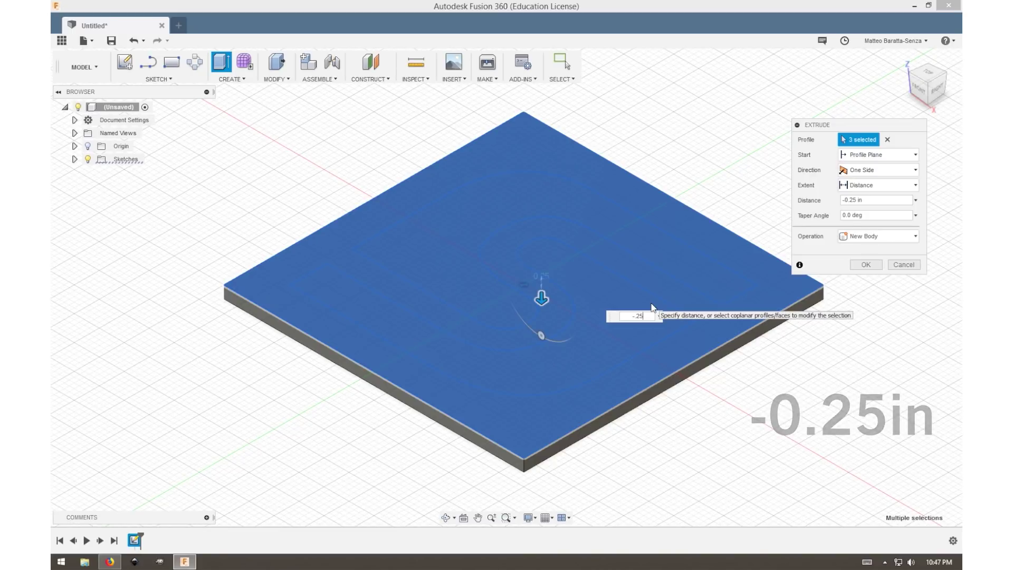
key("Return")
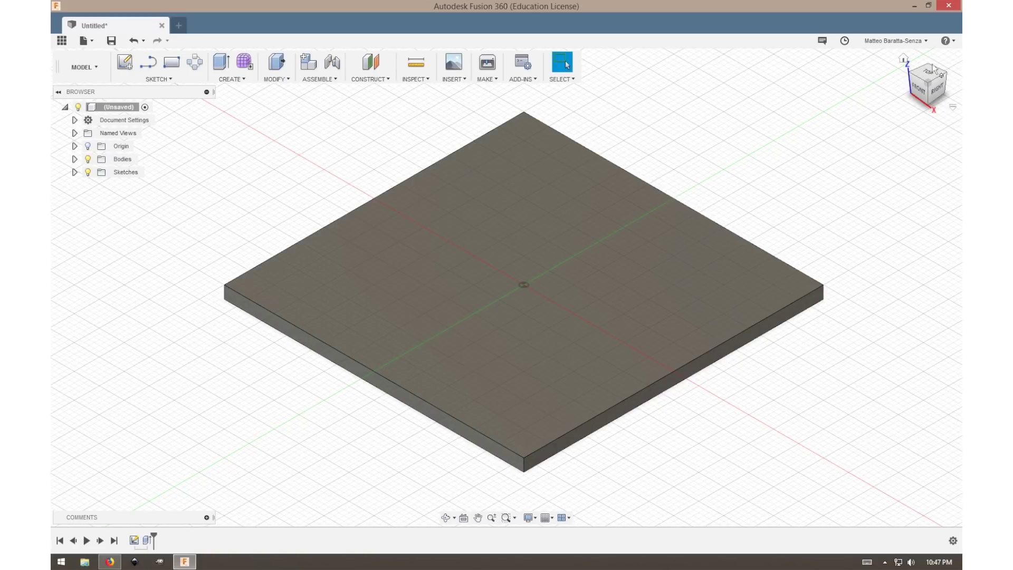
Show the stepcraft-test-file sketch and select the plate profile surrounding the S.
left_click(75, 172)
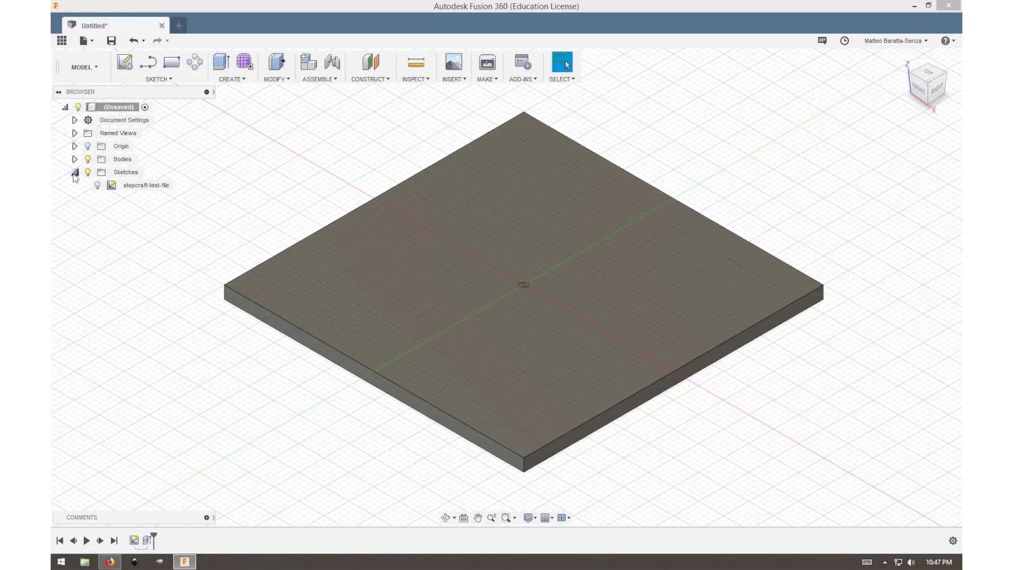
left_click(98, 185)
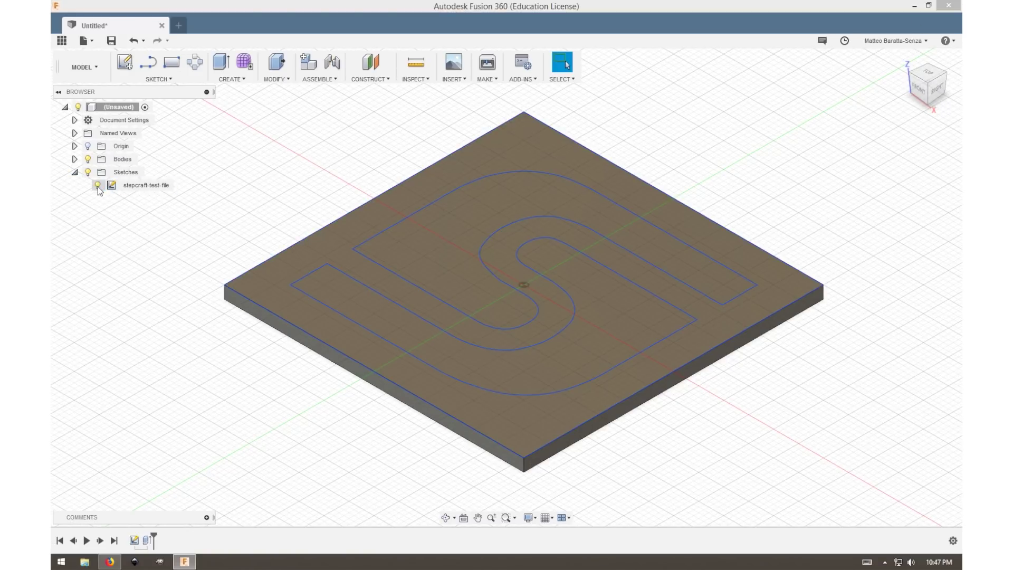
left_click(147, 185)
left_click(294, 205)
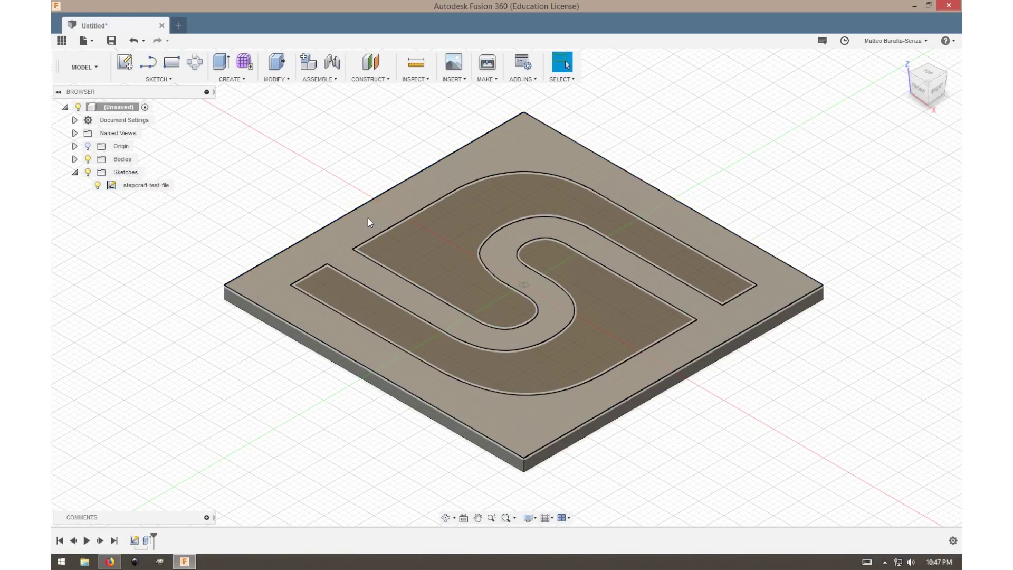
left_click(368, 222)
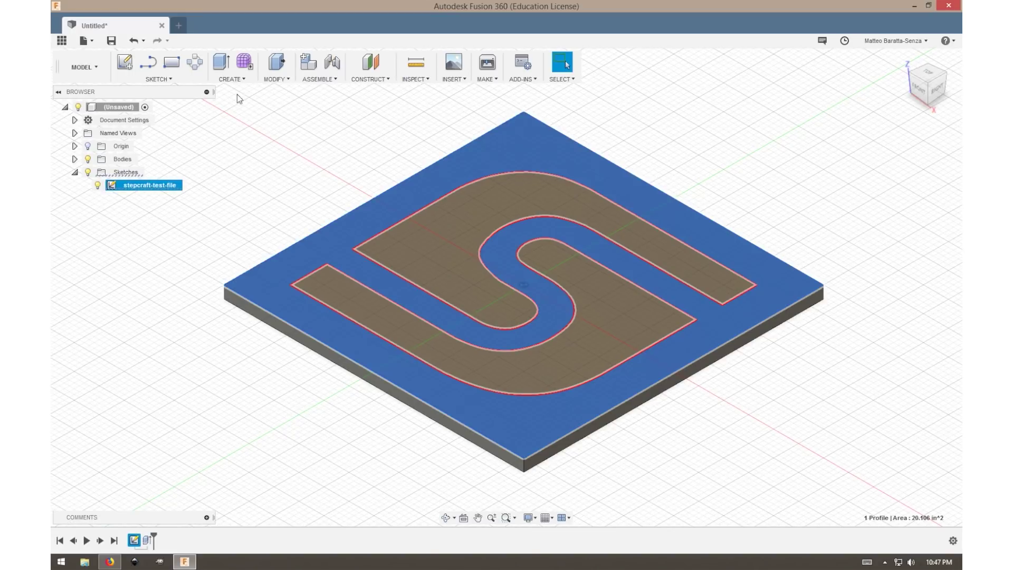
left_click(231, 79)
Cut-extrude the selected profile -0.125 in so the S stands raised.
left_click(232, 110)
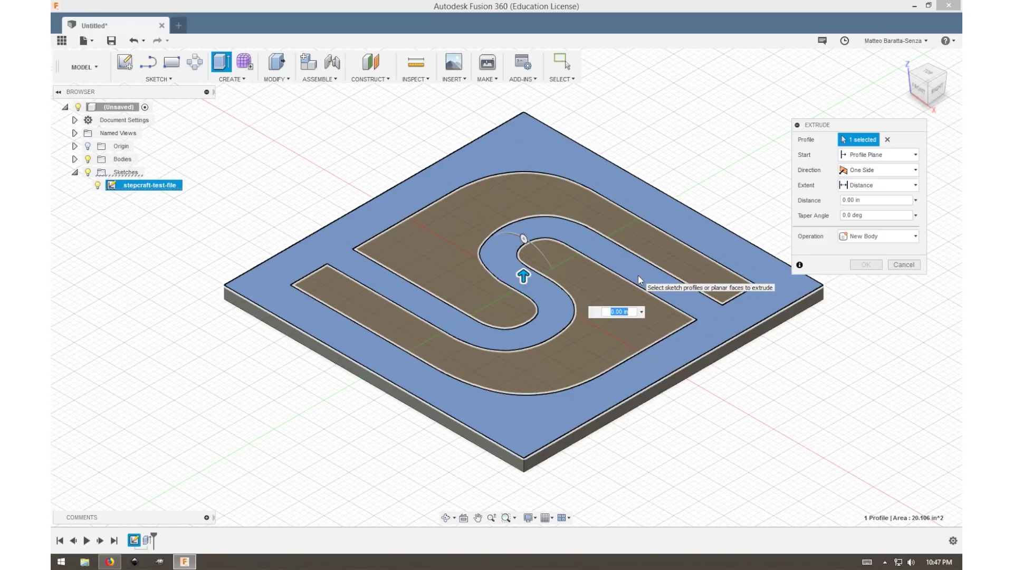
left_click(884, 236)
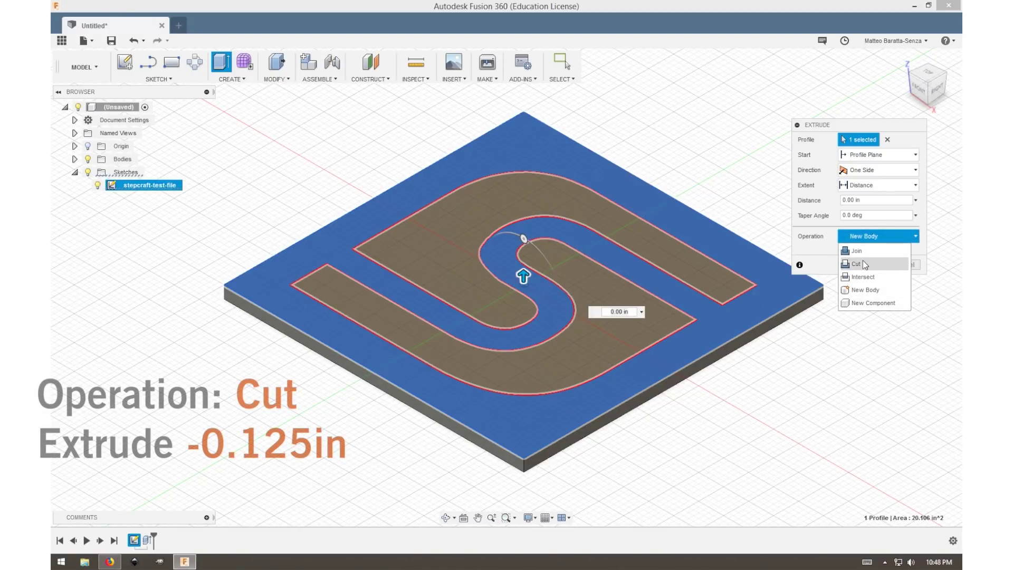
left_click(869, 265)
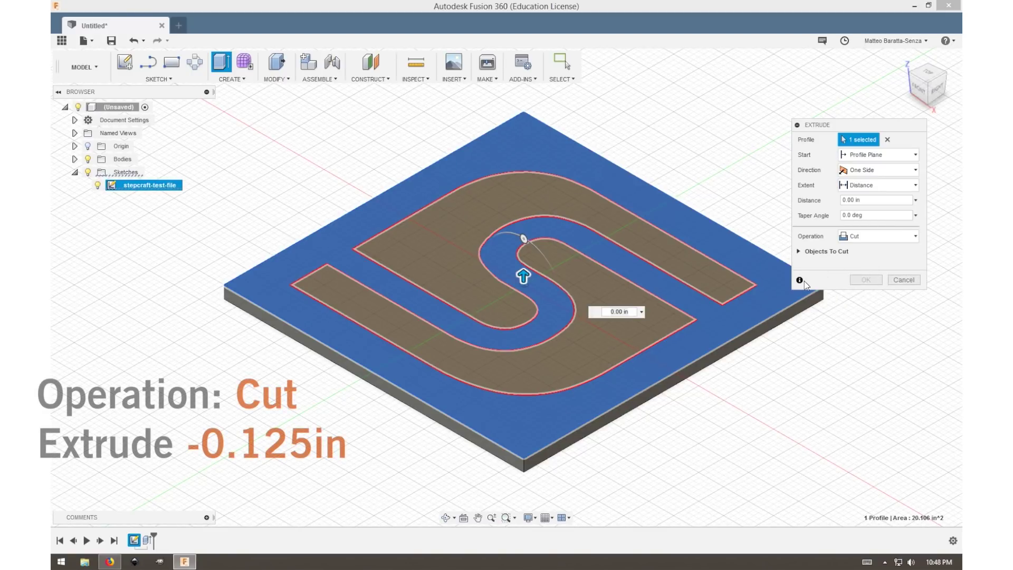
left_click(627, 311)
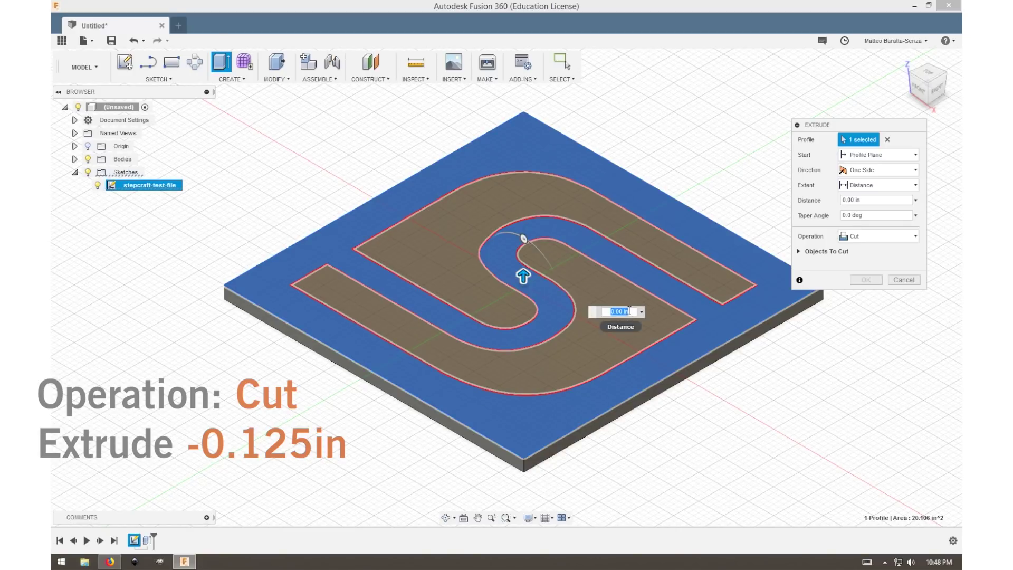
type("-.125")
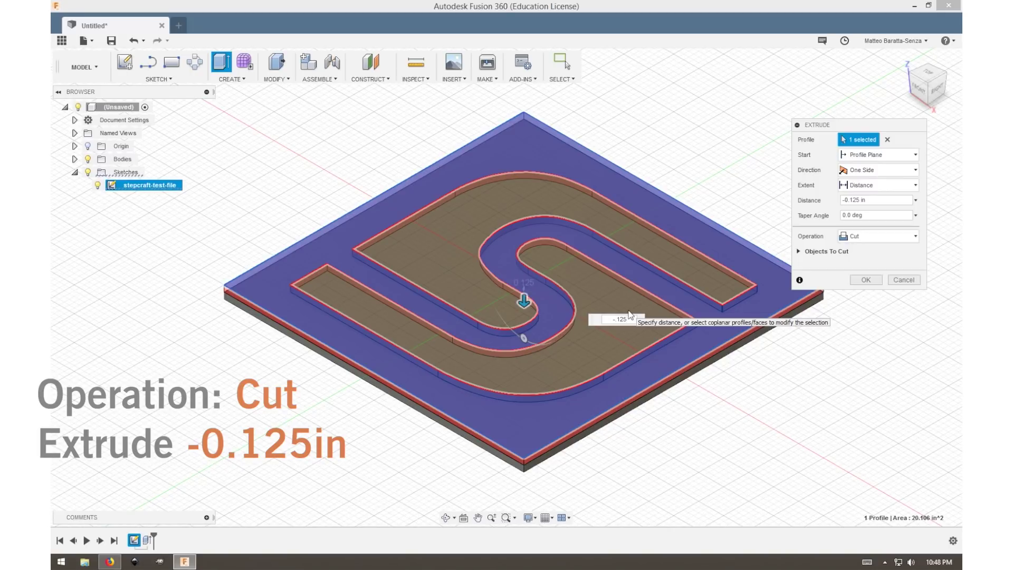
key("Return")
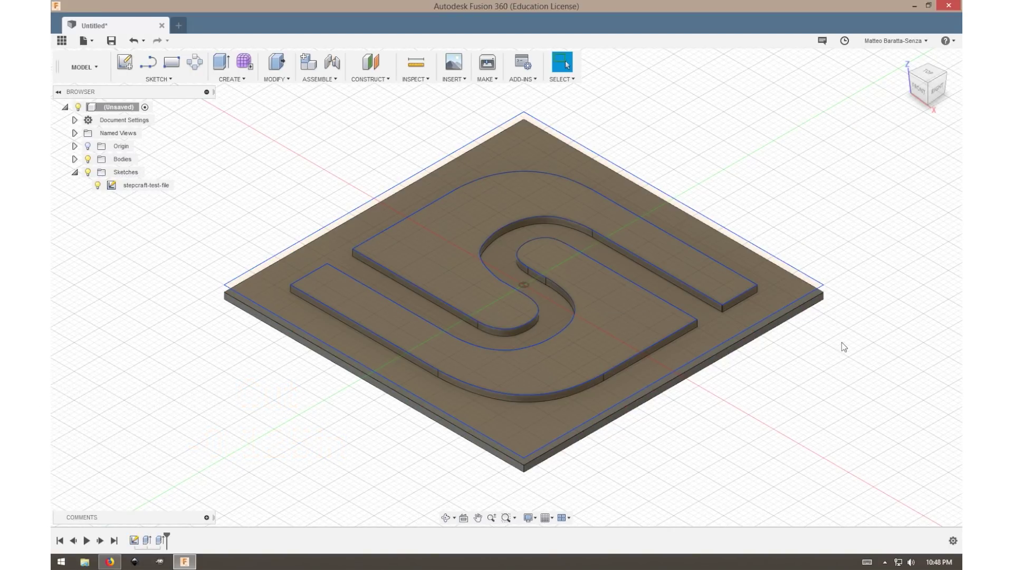
middle_click_drag(841, 346, 852, 351, "shift")
left_click_drag(852, 352, 843, 317)
Return to the home view and hide the stepcraft-test-file sketch.
left_click(562, 62)
left_click(903, 58)
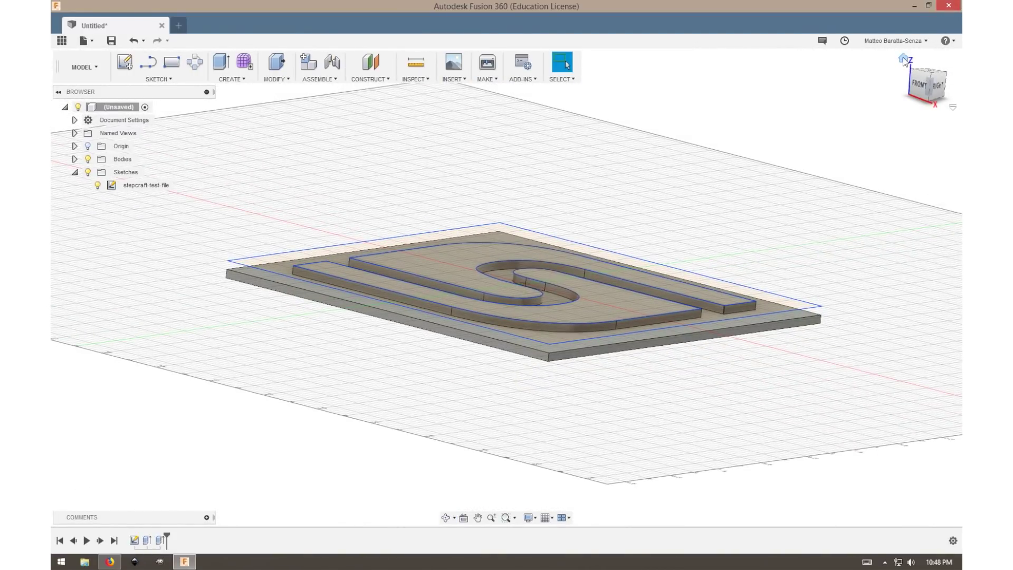
left_click(97, 185)
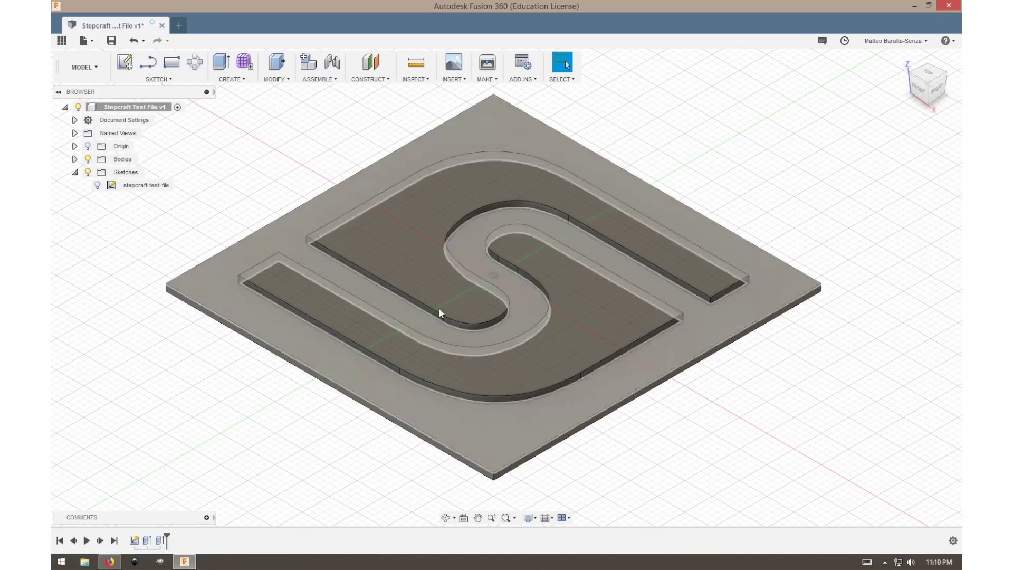
middle_click_drag(592, 309, 337, 266, "shift")
scroll(336, 261, "up", 1)
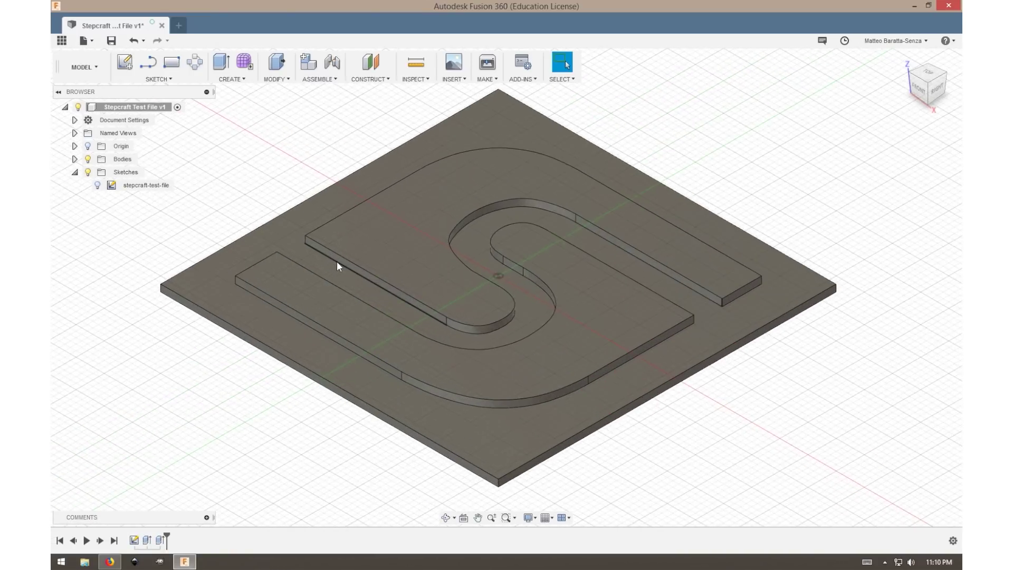
Switch to the CAM workspace and start a new setup, viewing the plate from the top.
left_click(93, 61)
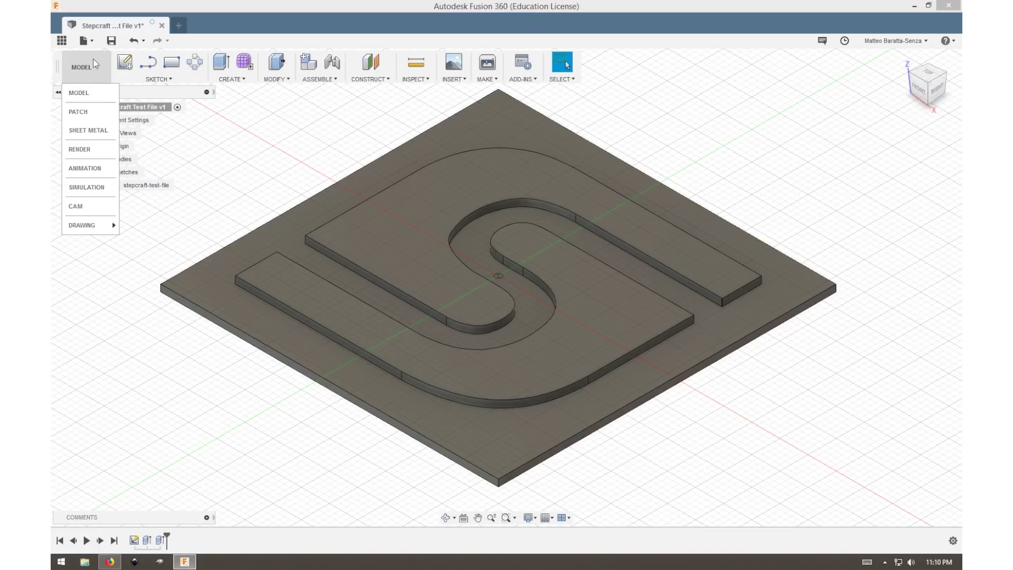
left_click(75, 207)
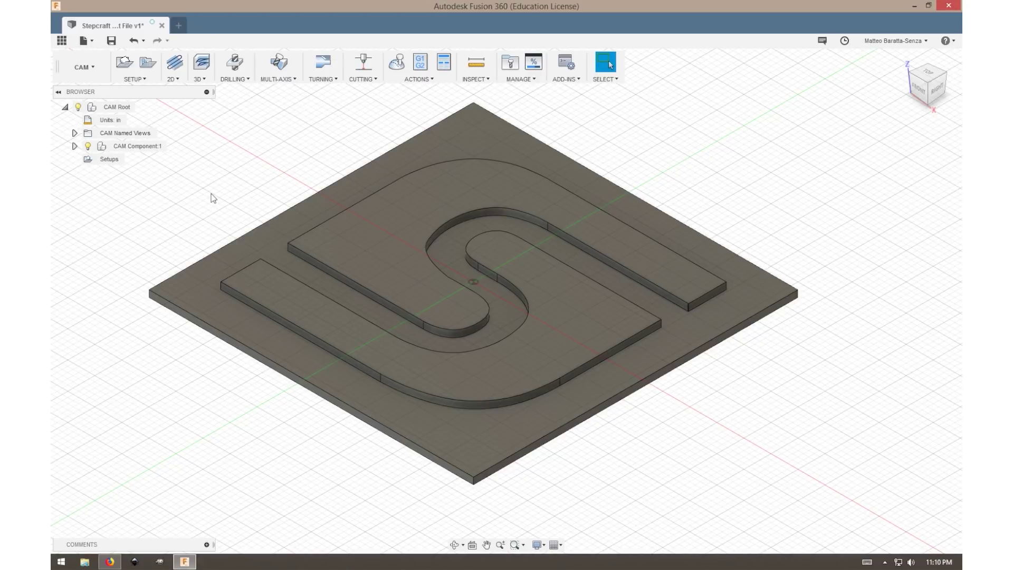
left_click(125, 63)
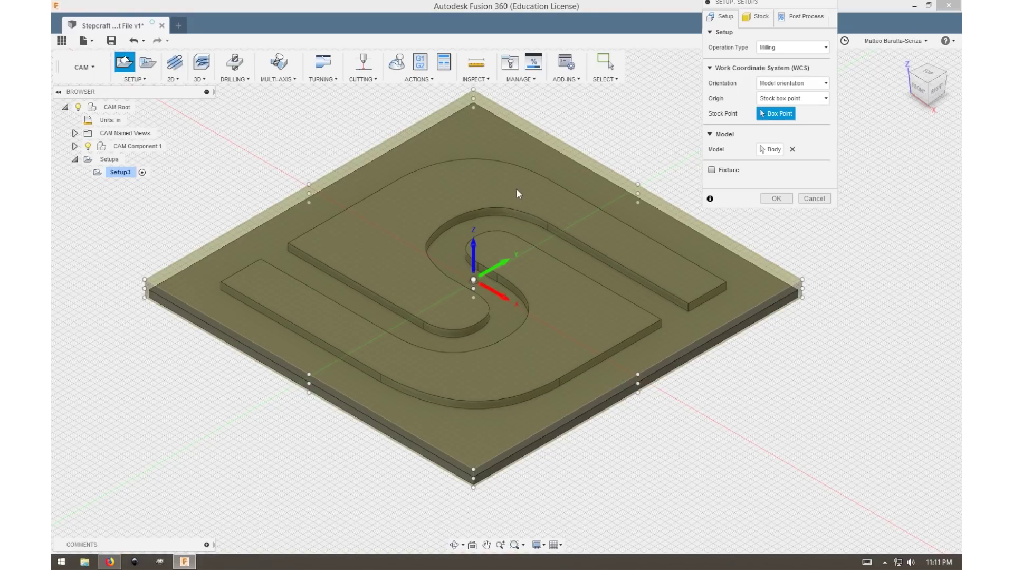
left_click(780, 84)
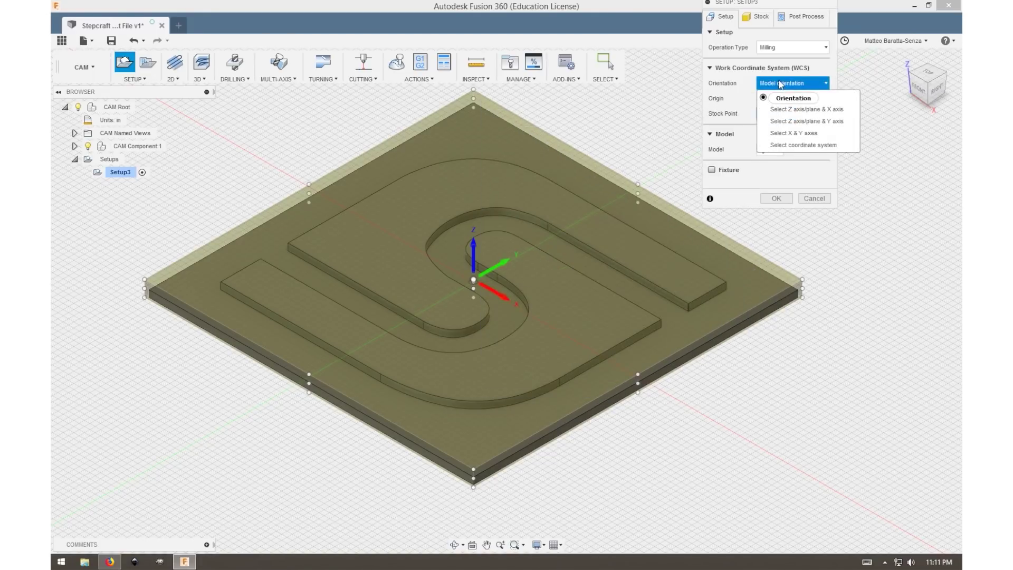
left_click(779, 84)
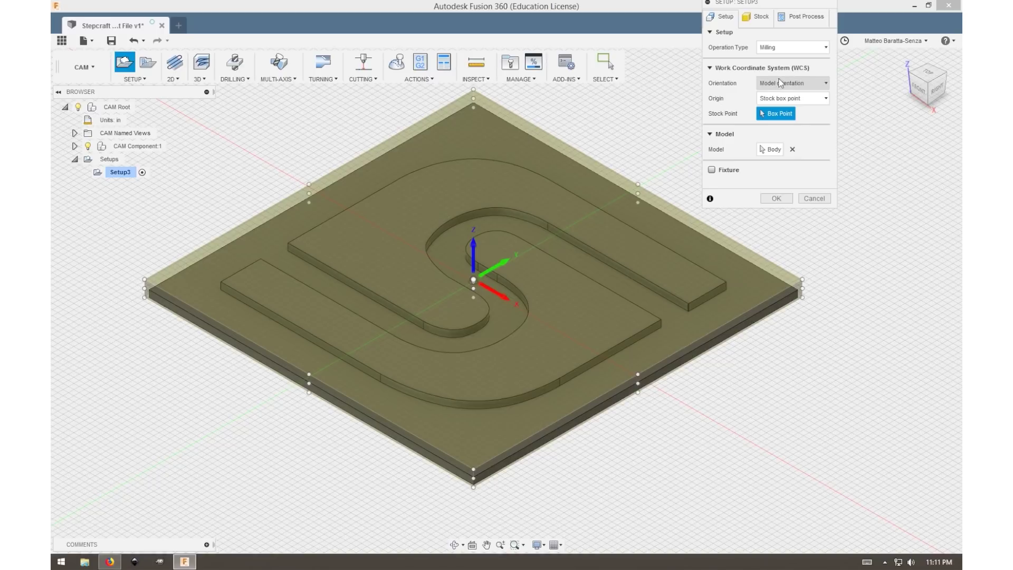
left_click(926, 73)
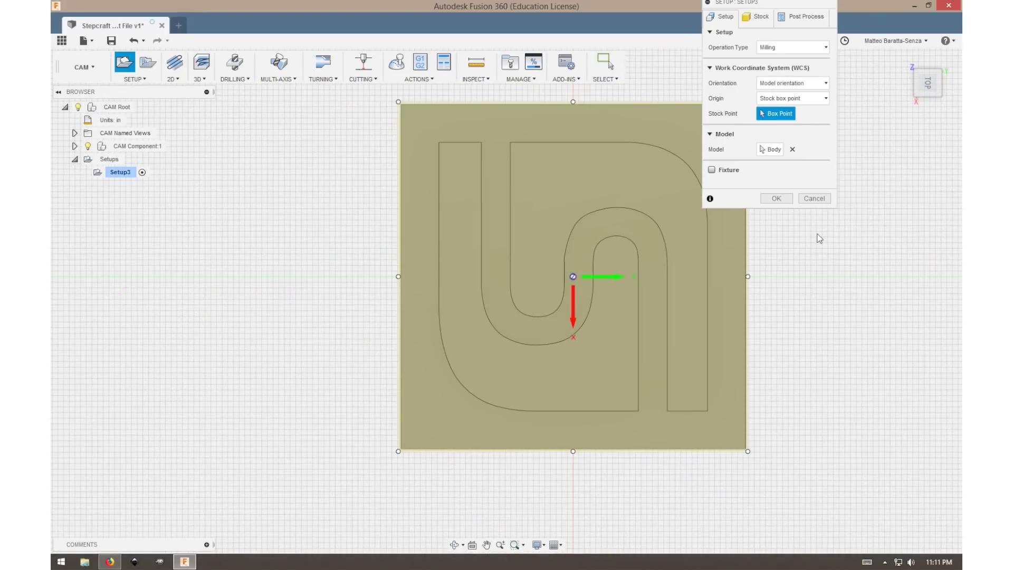
left_click(937, 60)
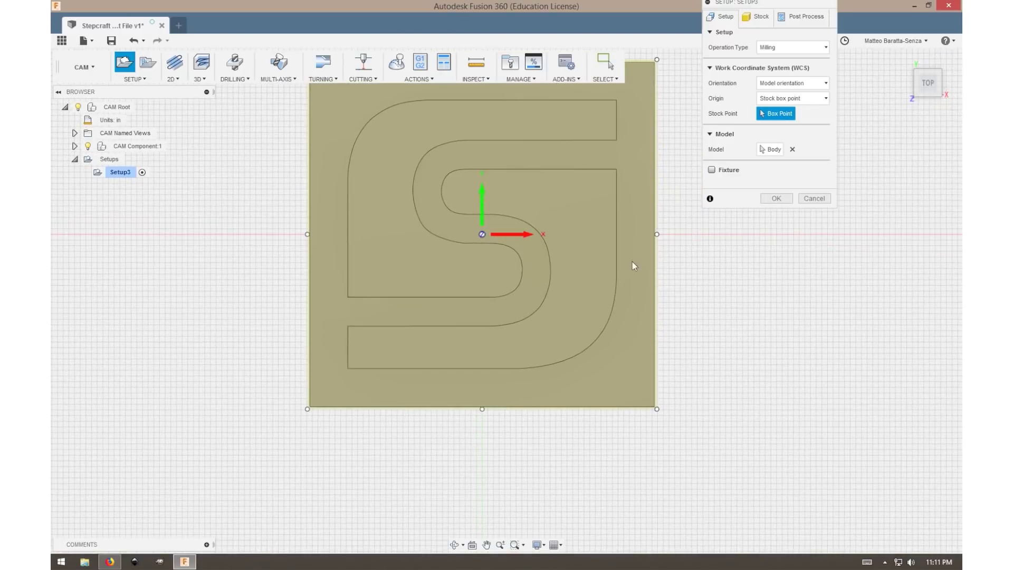
scroll(634, 266, "down", 2)
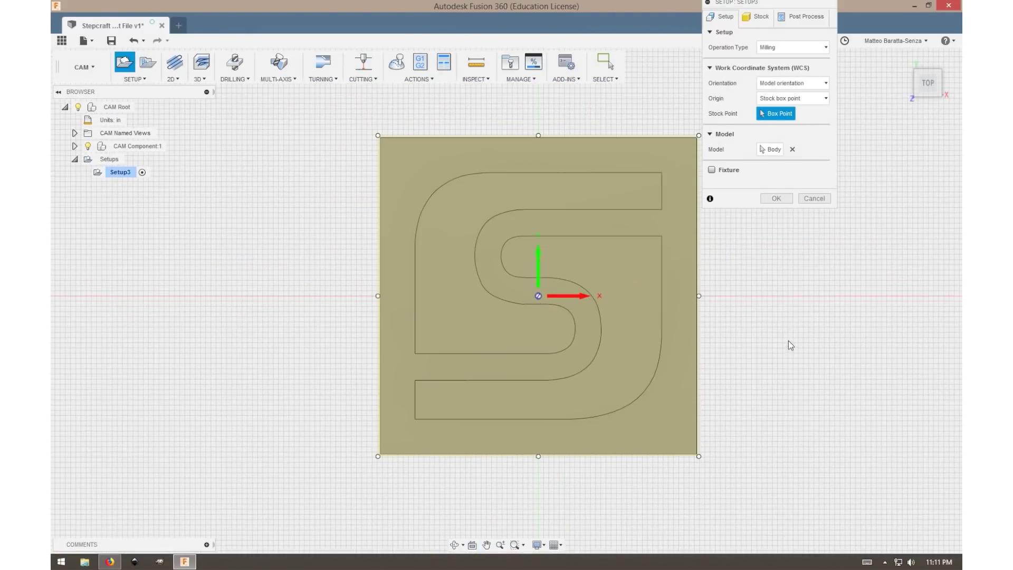
Orient the setup's coordinate system by axis selection, taking X from the plate's bottom edge.
left_click(791, 83)
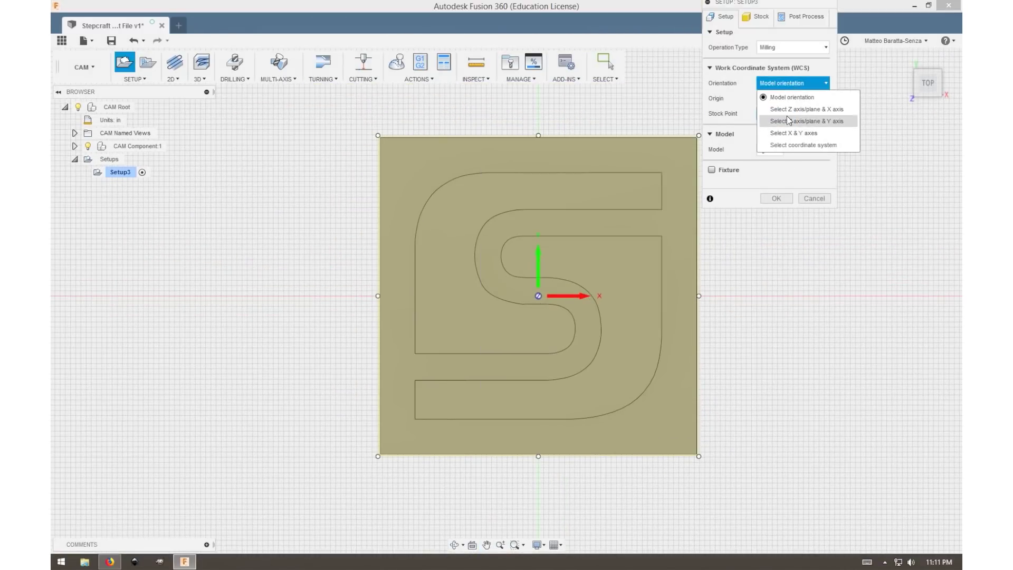
left_click(786, 132)
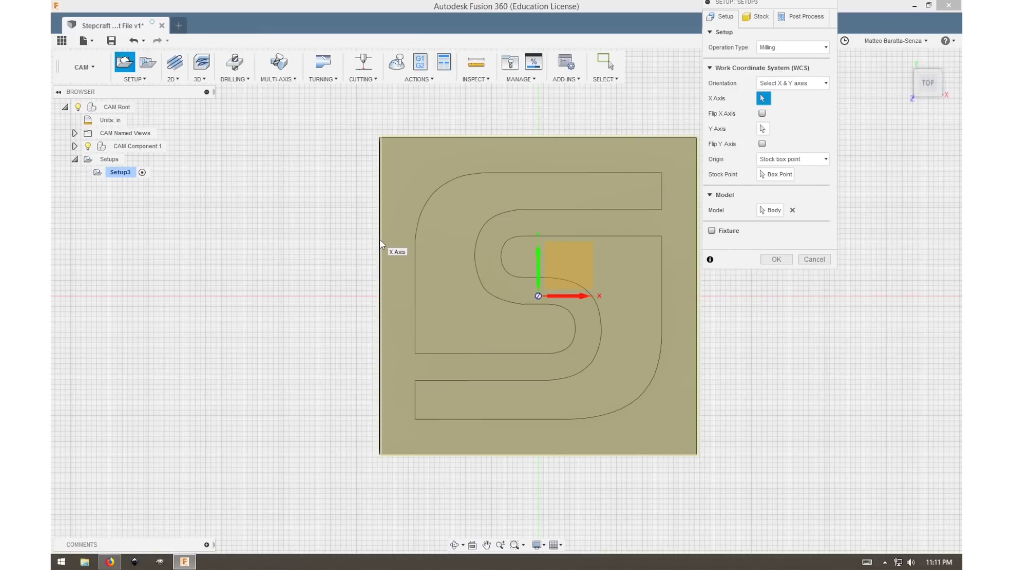
left_click(475, 454)
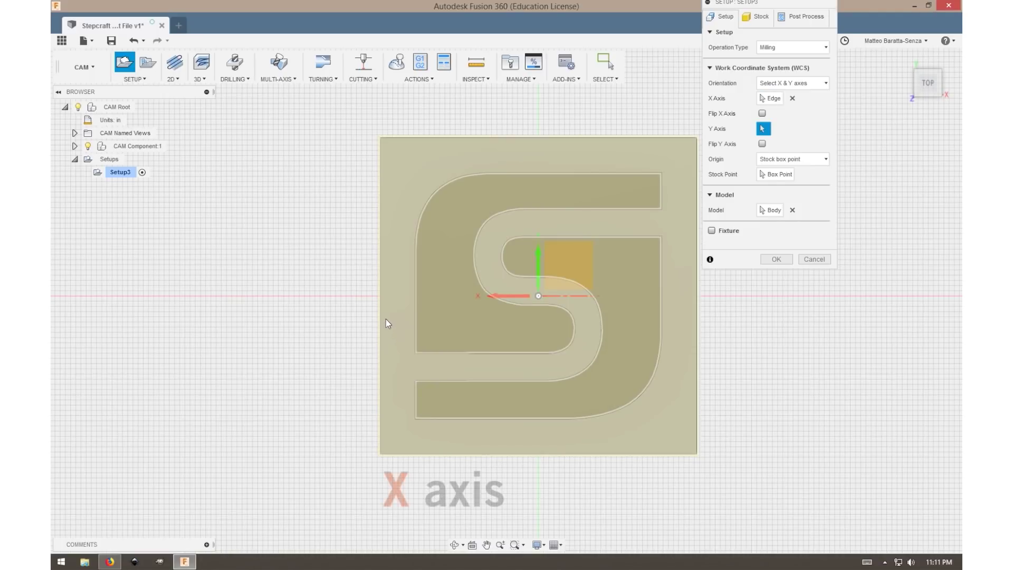
left_click(379, 309)
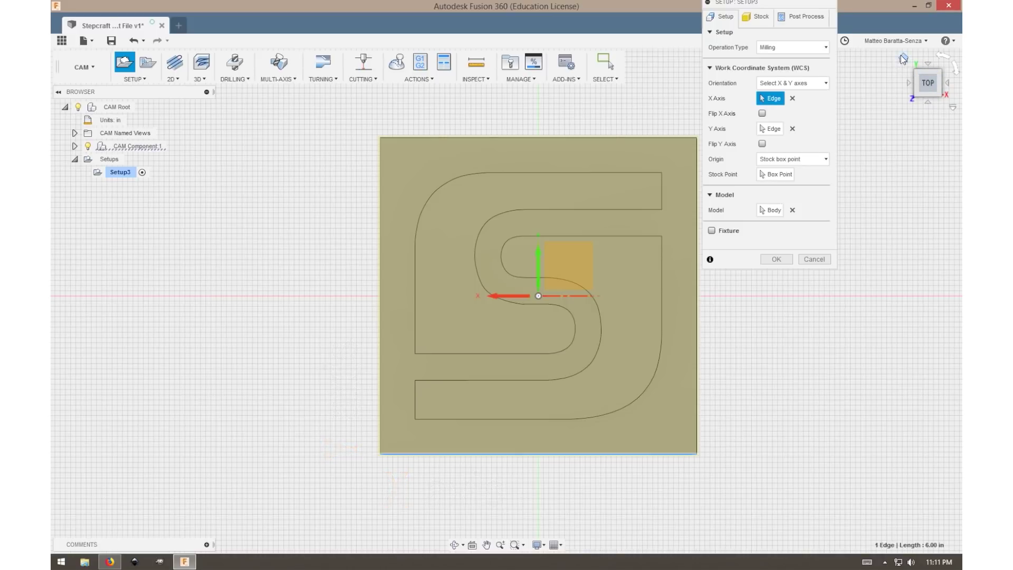
left_click(902, 56)
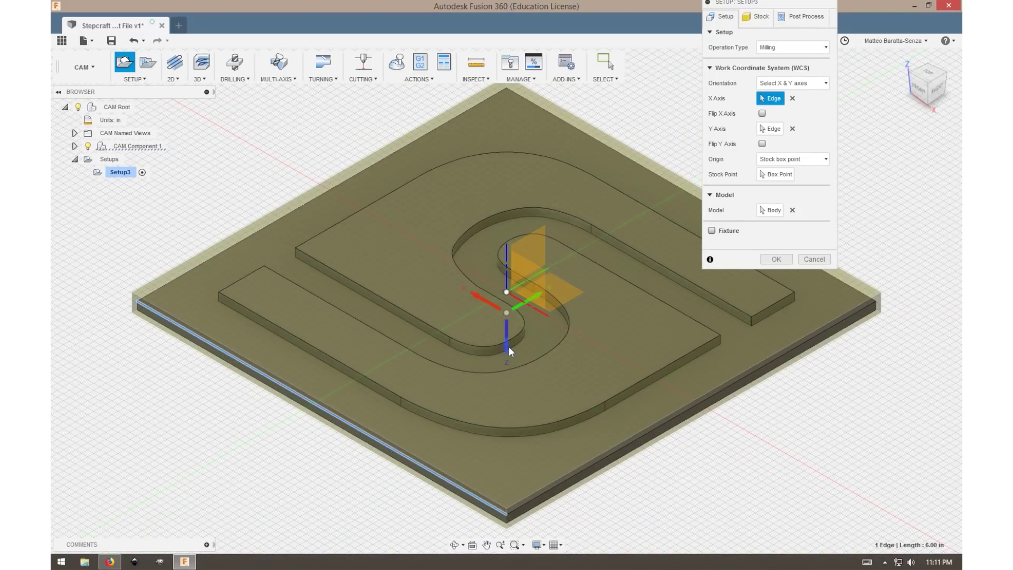
left_click(508, 348)
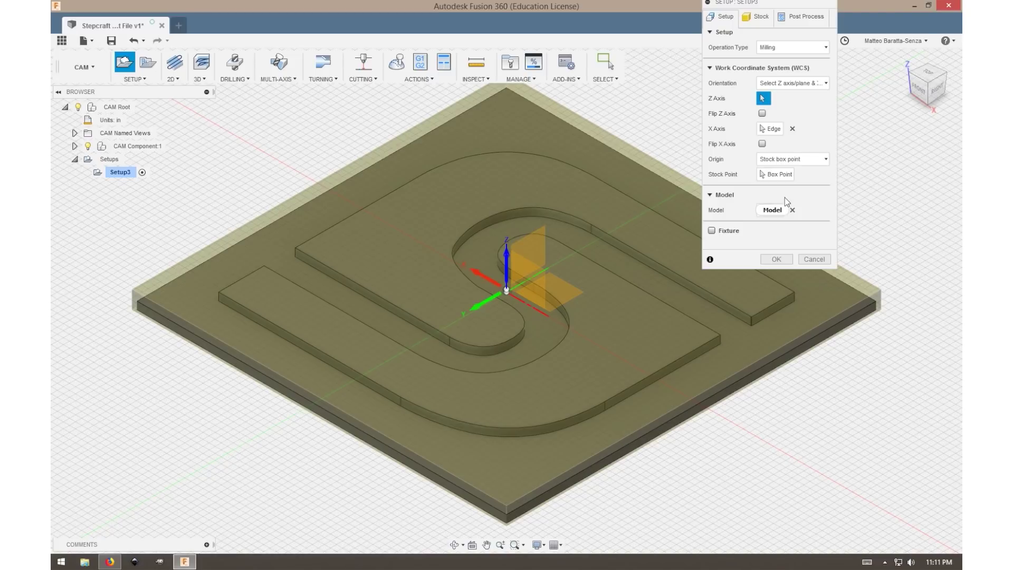
Remove the extra stock offset around the plate in the Stock settings.
left_click(770, 22)
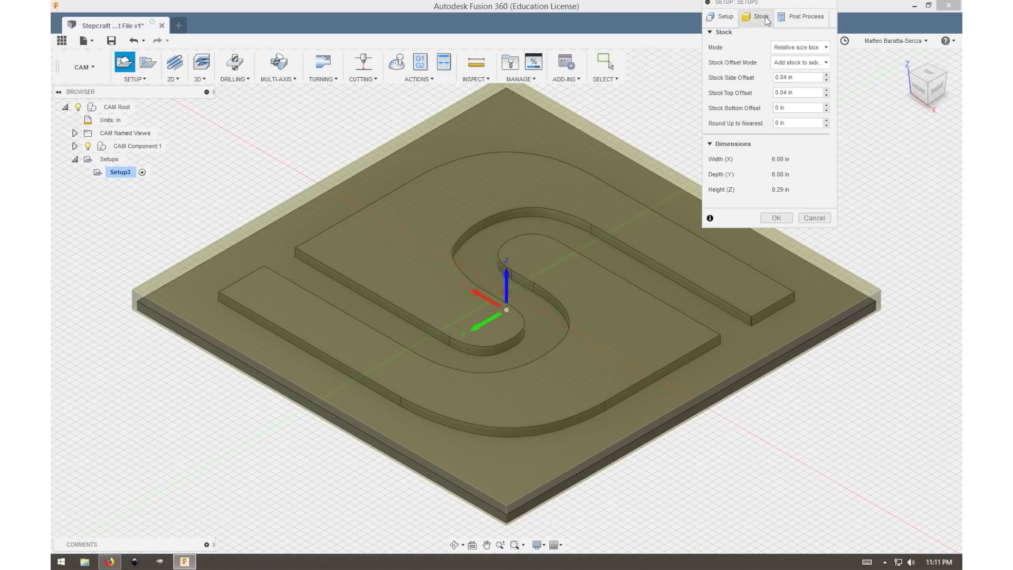
left_click(799, 62)
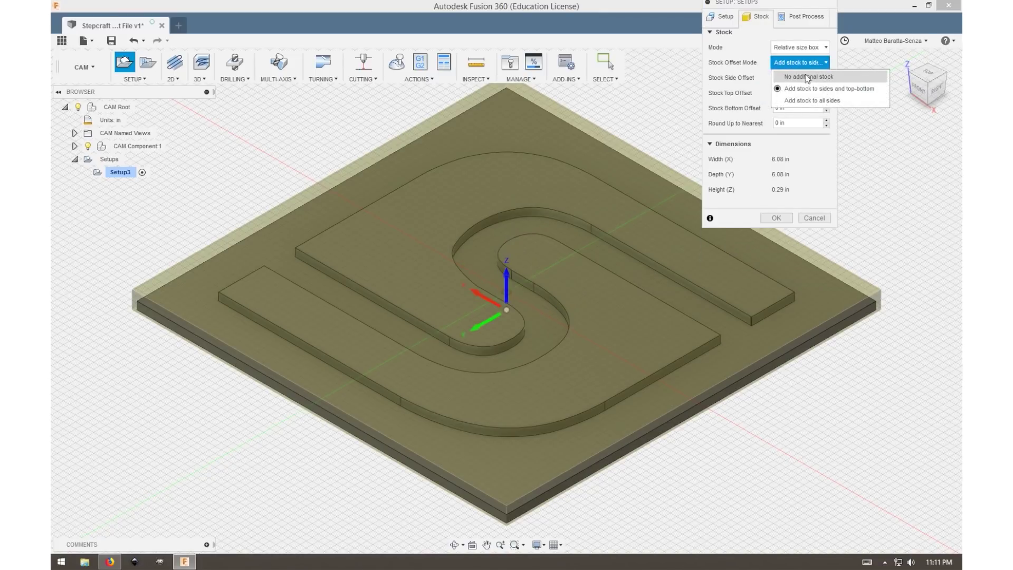
left_click(807, 77)
left_click(724, 17)
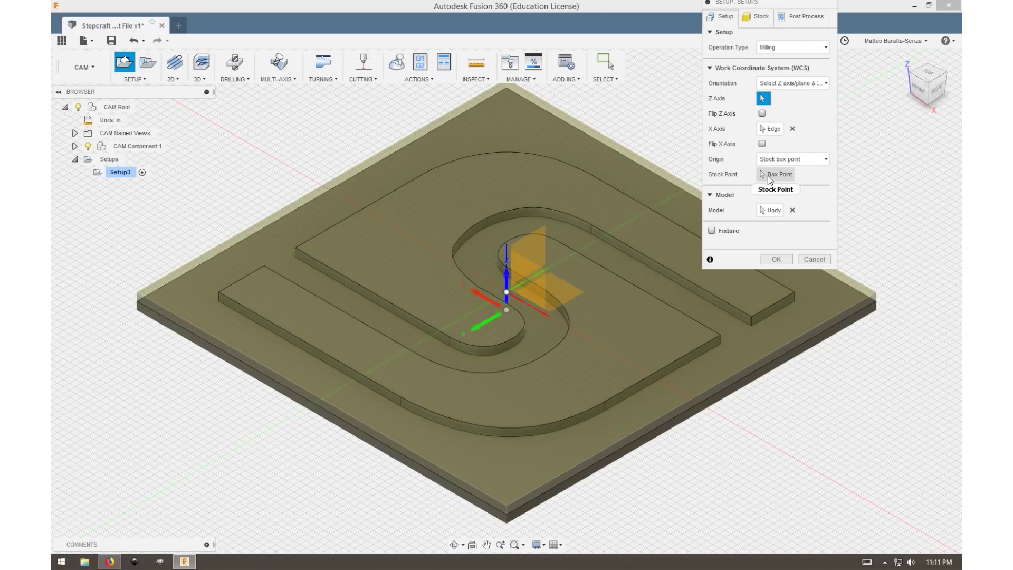
Set the work origin to the stock box's top-centre point.
left_click(916, 91)
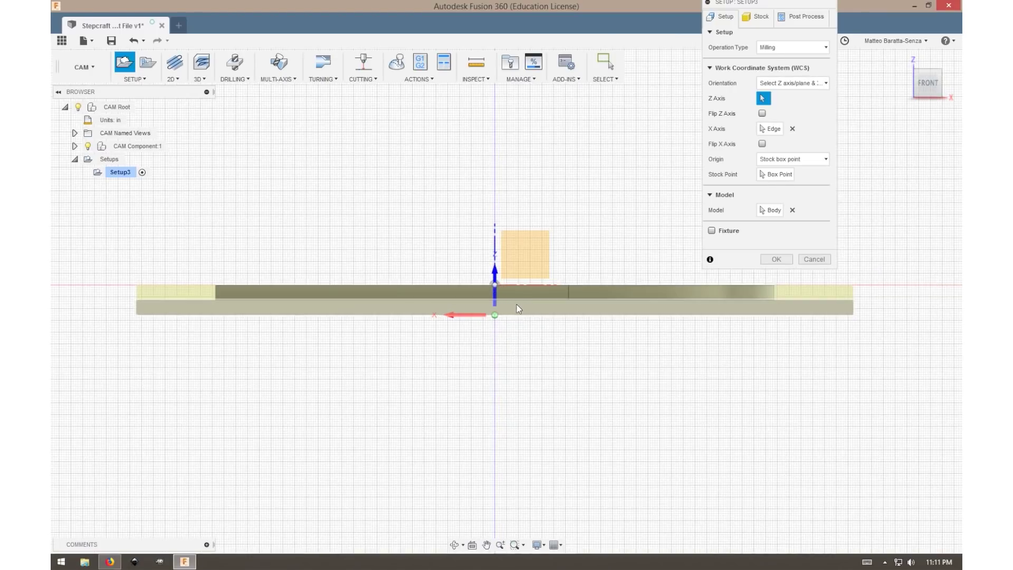
middle_click_drag(502, 350, 475, 373, "shift")
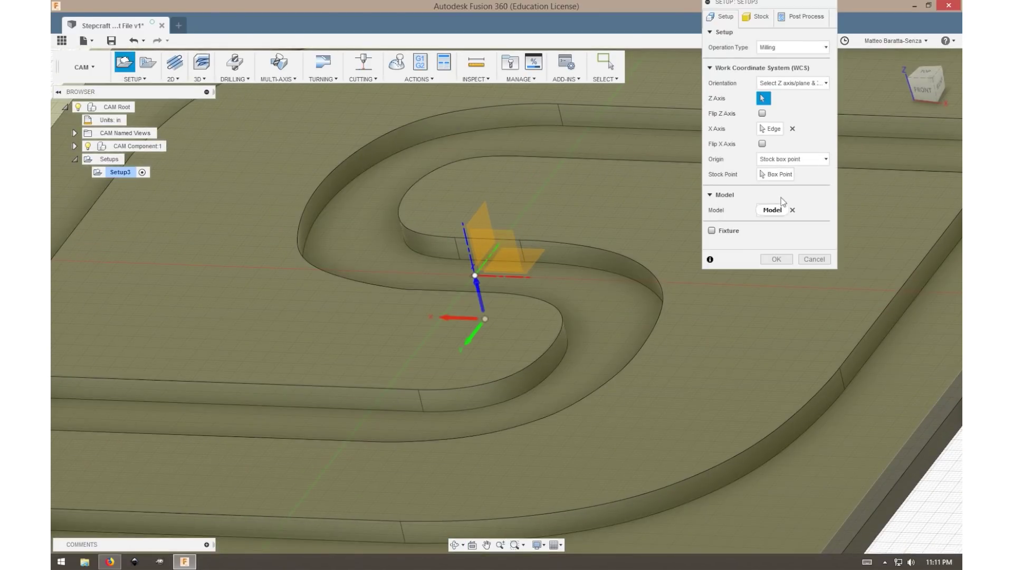
left_click(786, 179)
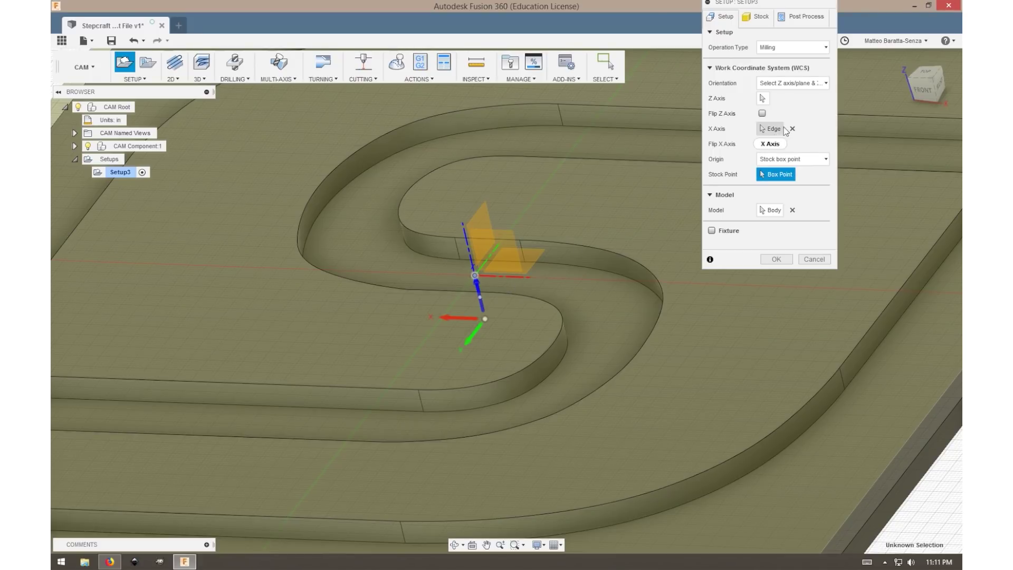
left_click(479, 297)
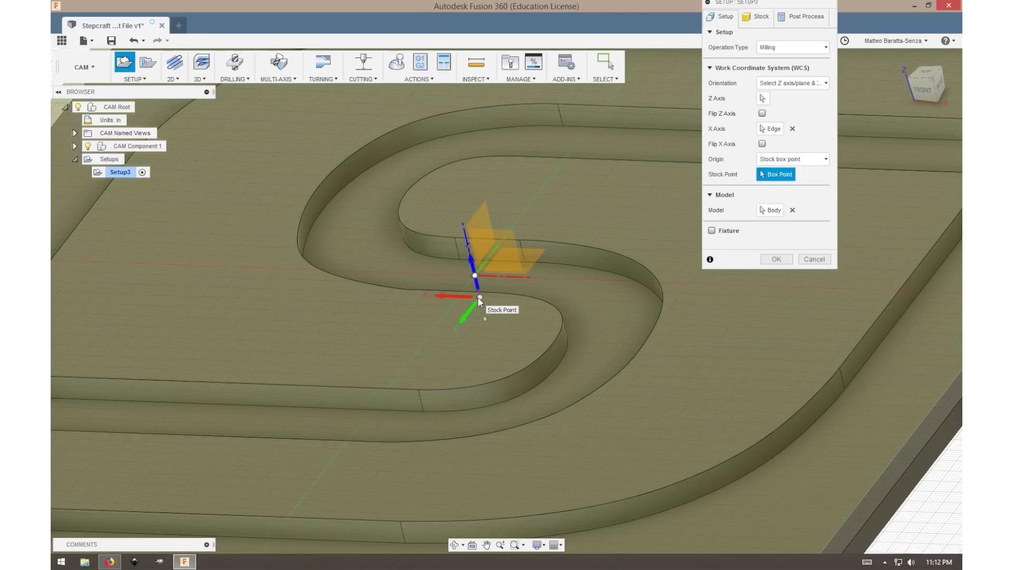
middle_click_drag(528, 294, 646, 293, "shift")
left_click(441, 319)
middle_click_drag(447, 321, 546, 333, "shift")
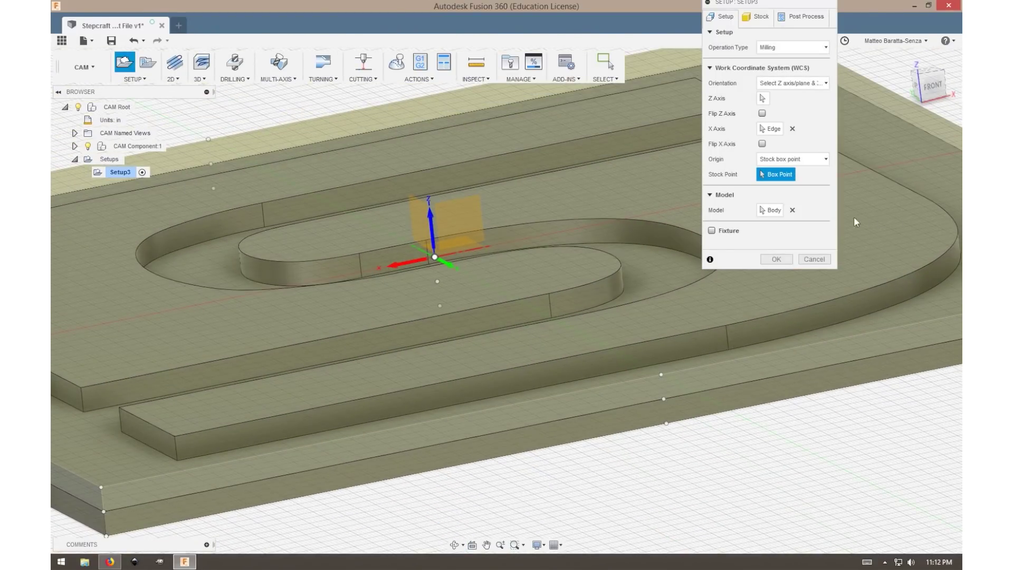
middle_click_drag(449, 312, 517, 268, "shift")
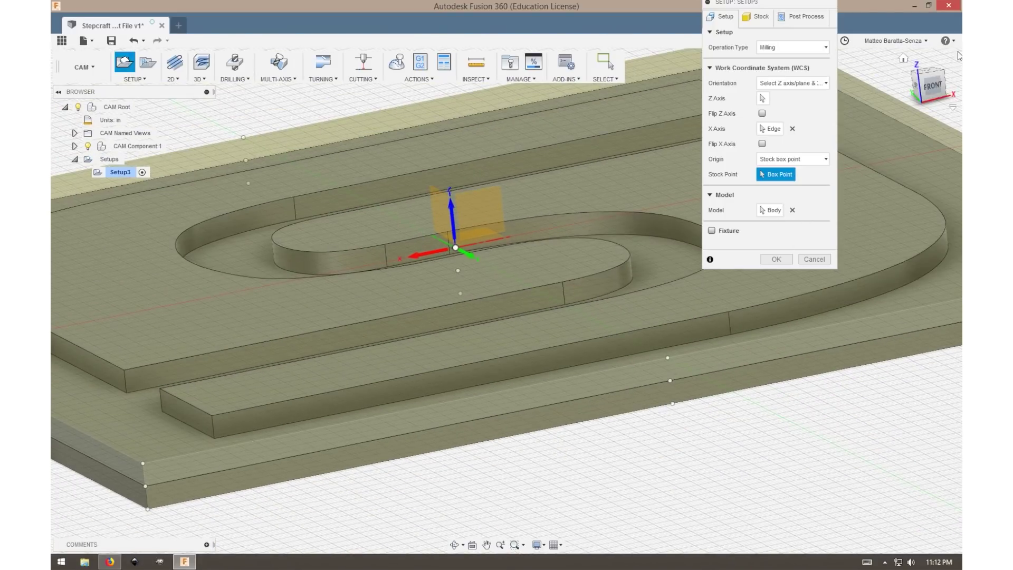
left_click(903, 58)
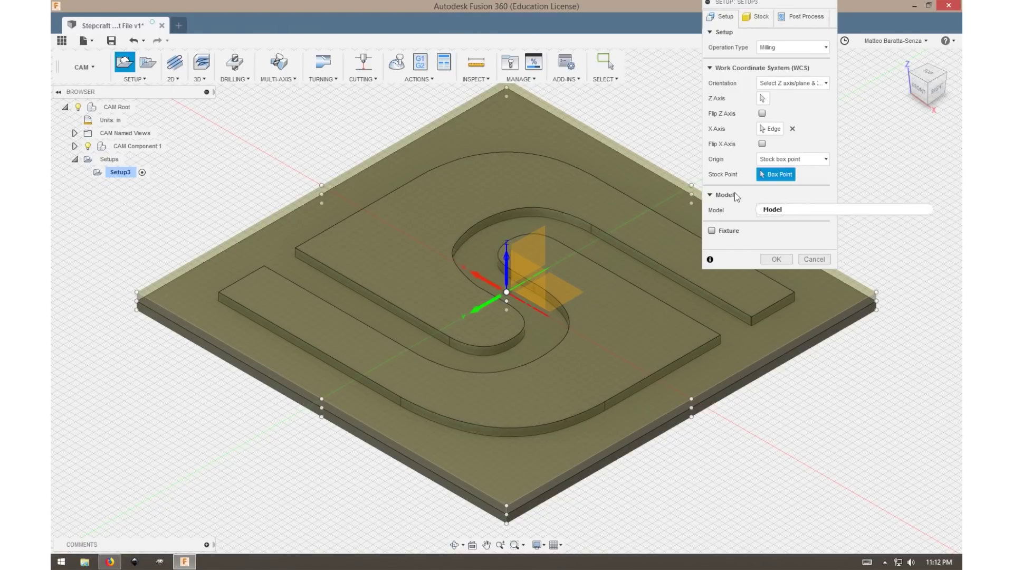
Confirm Setup3 and change the document units from inches to Millimeter.
left_click(765, 259)
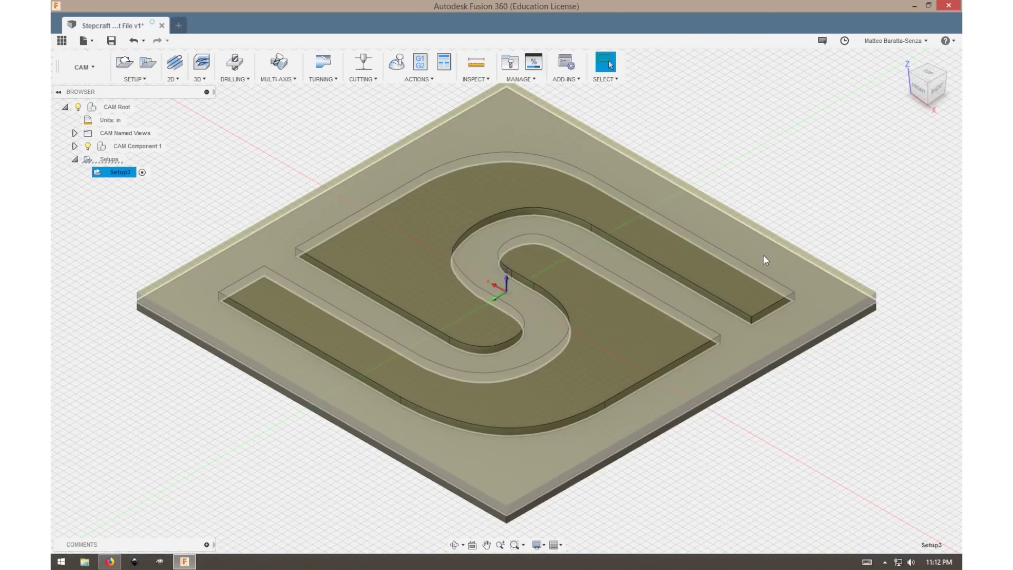
mouse_move(854, 411)
middle_mouse_down("shift")
mouse_move(886, 371)
mouse_move(873, 418)
mouse_move(862, 416)
middle_mouse_up("shift")
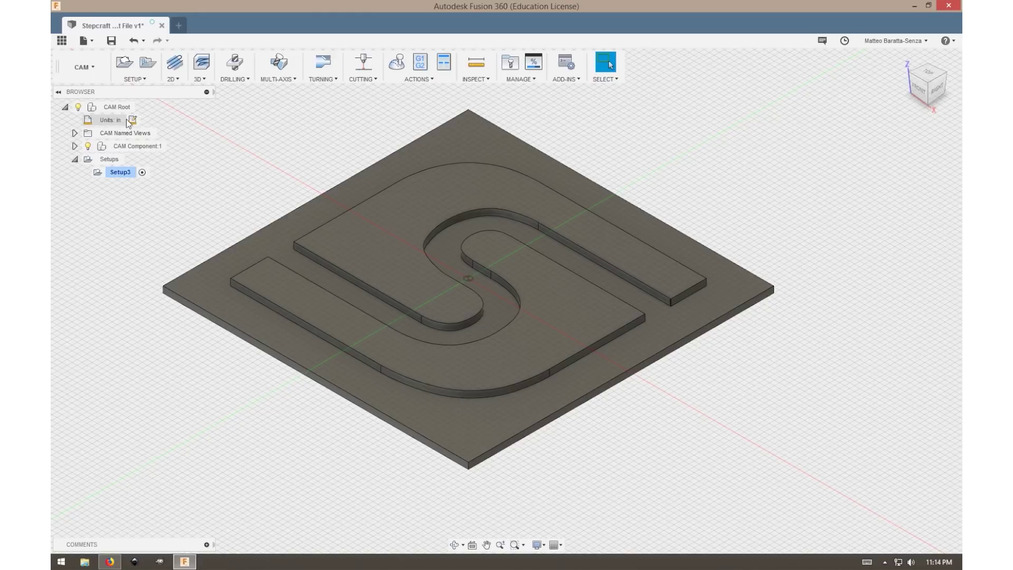
double_click(119, 121)
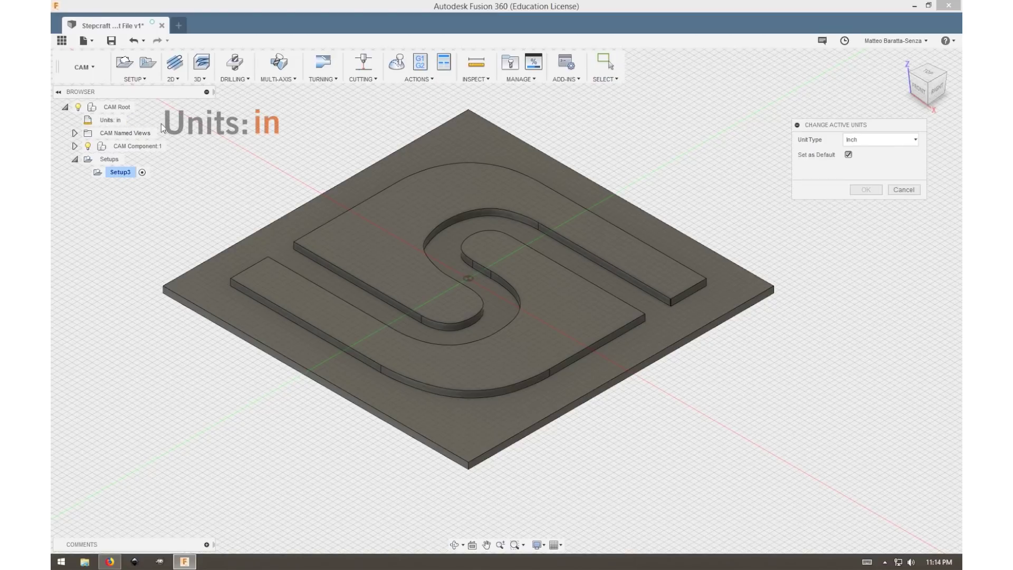
left_click(868, 141)
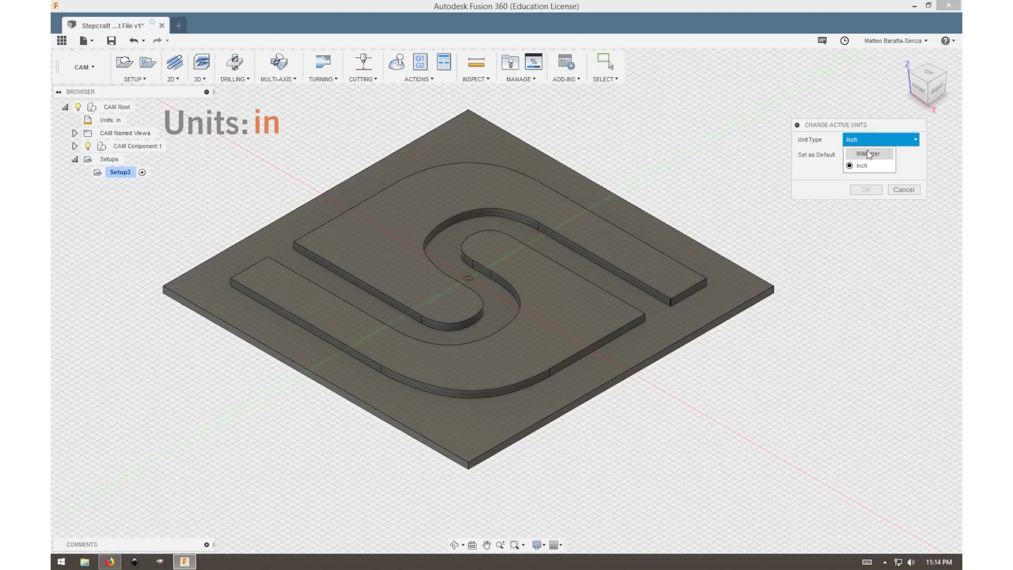
left_click(867, 153)
left_click(874, 191)
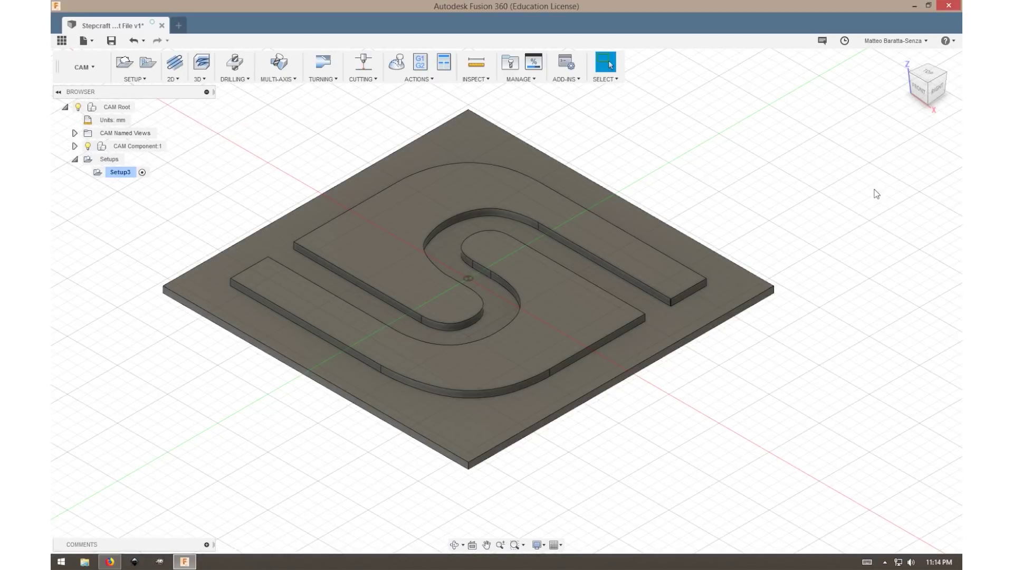
scroll(308, 138, "down", 1)
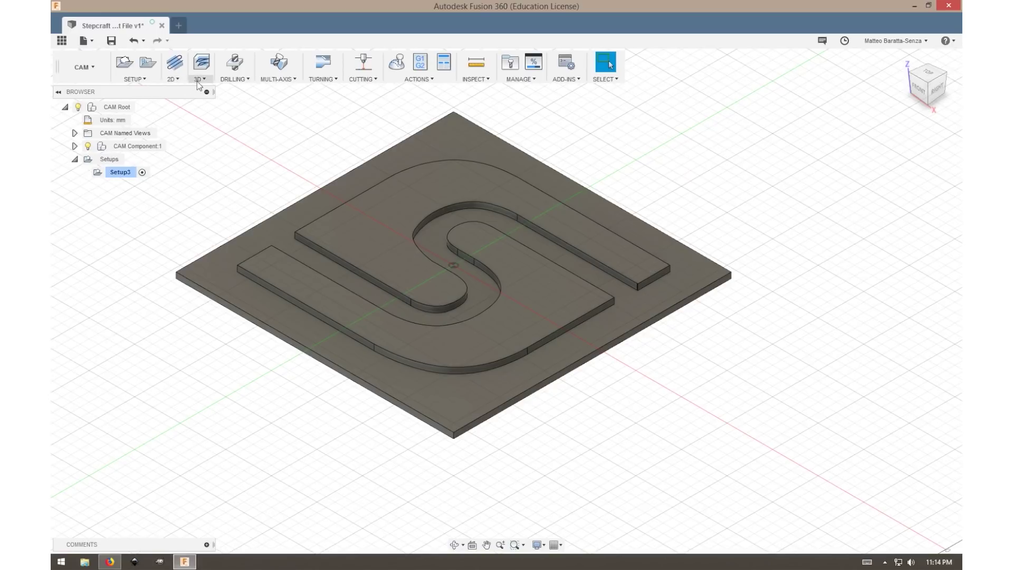
Start a 2D Pocket with coolant off, using the 1 - Ø1/8" flat tool from Stepcraft Test File.
left_click(182, 81)
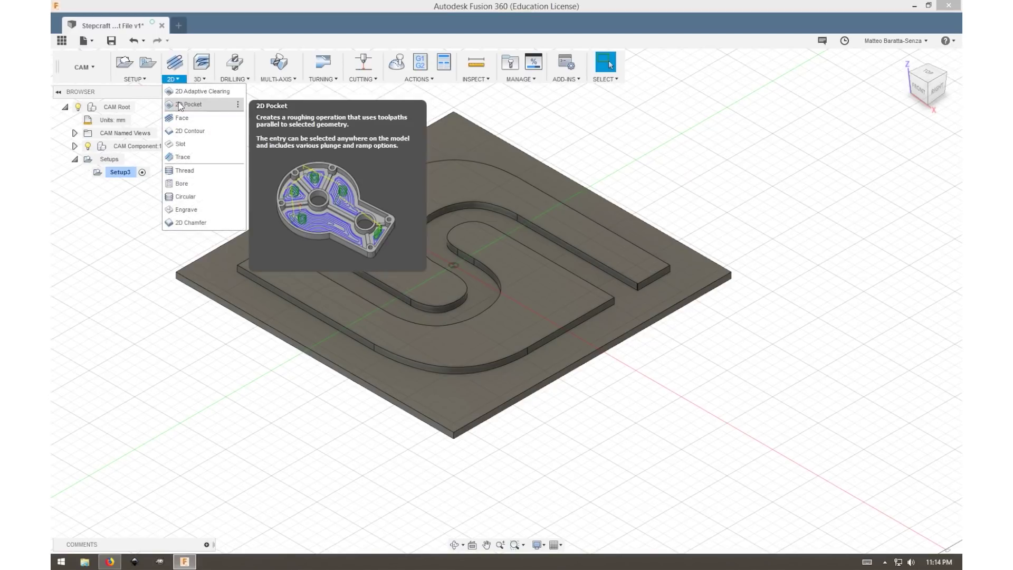
left_click(188, 104)
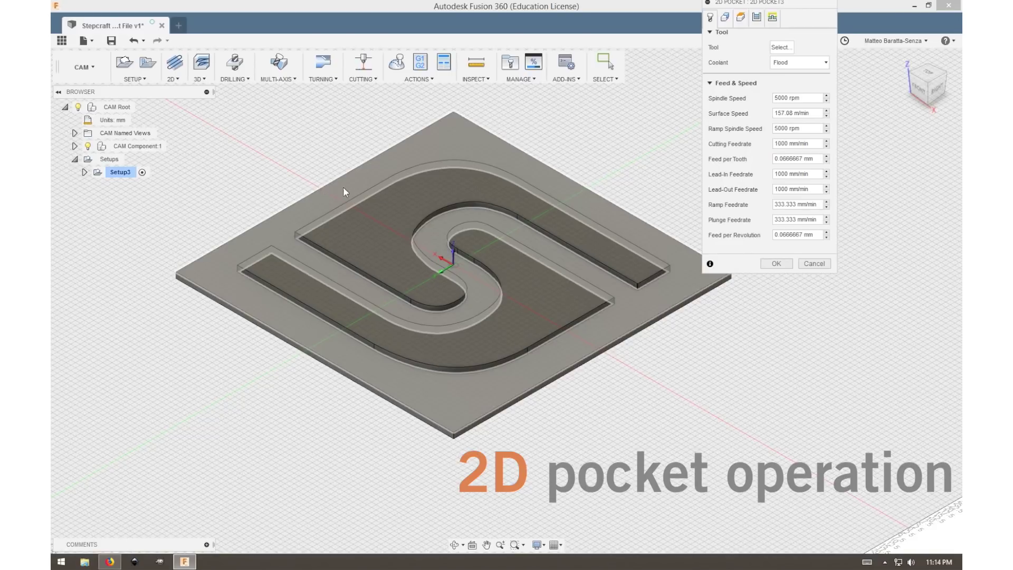
left_click(792, 63)
left_click(793, 76)
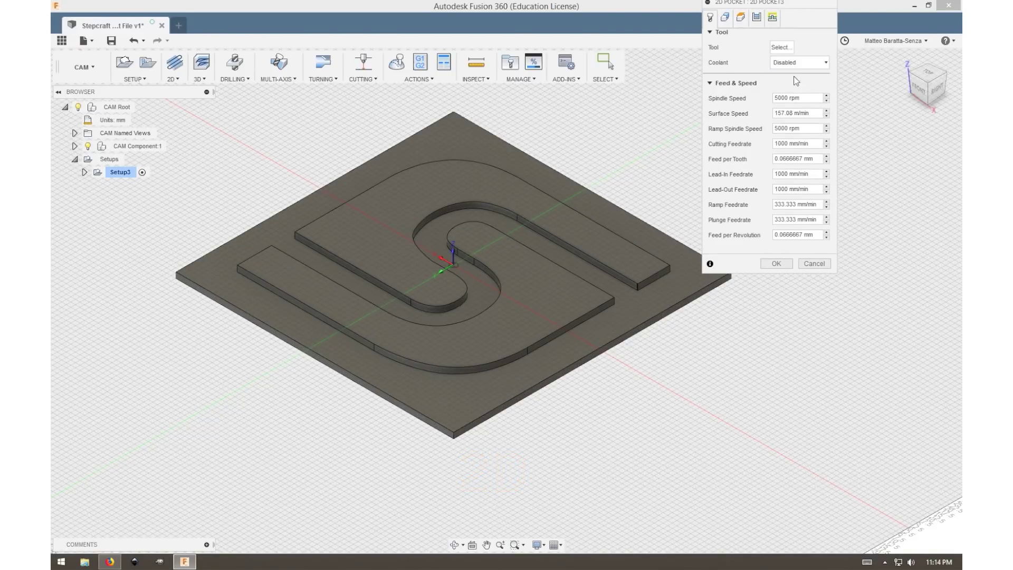
left_click(784, 48)
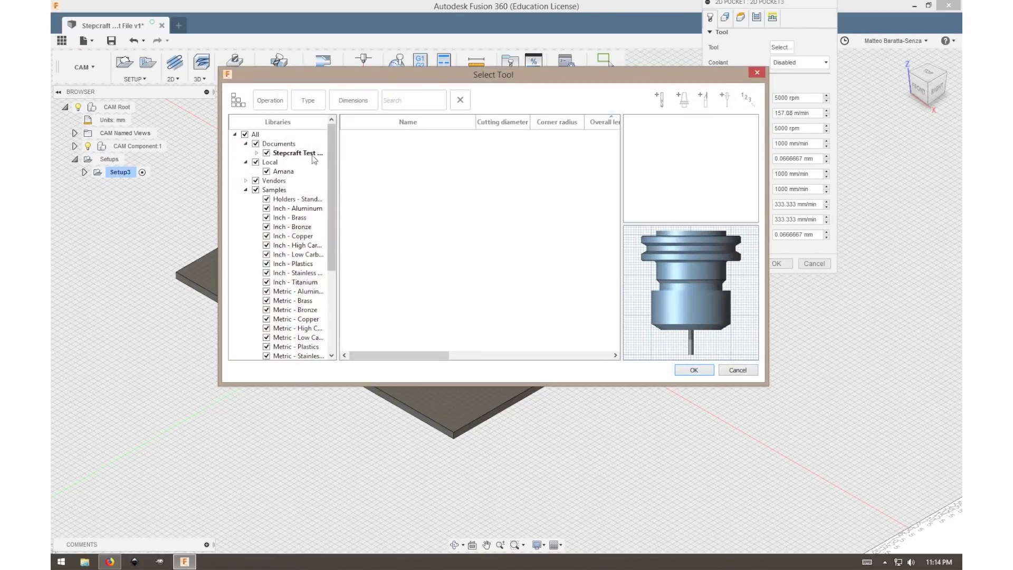
left_click(296, 153)
left_click(422, 149)
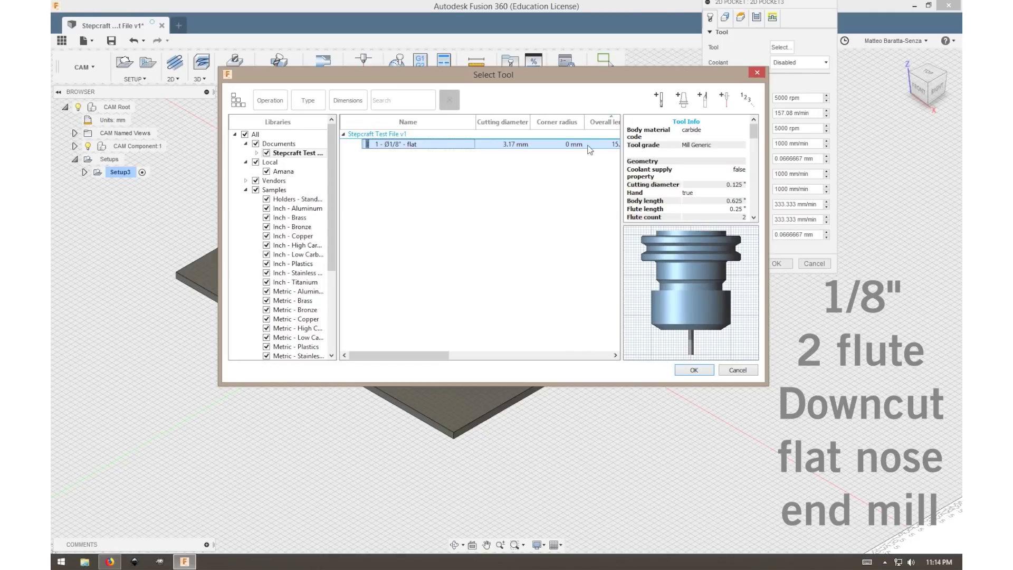
left_click(693, 369)
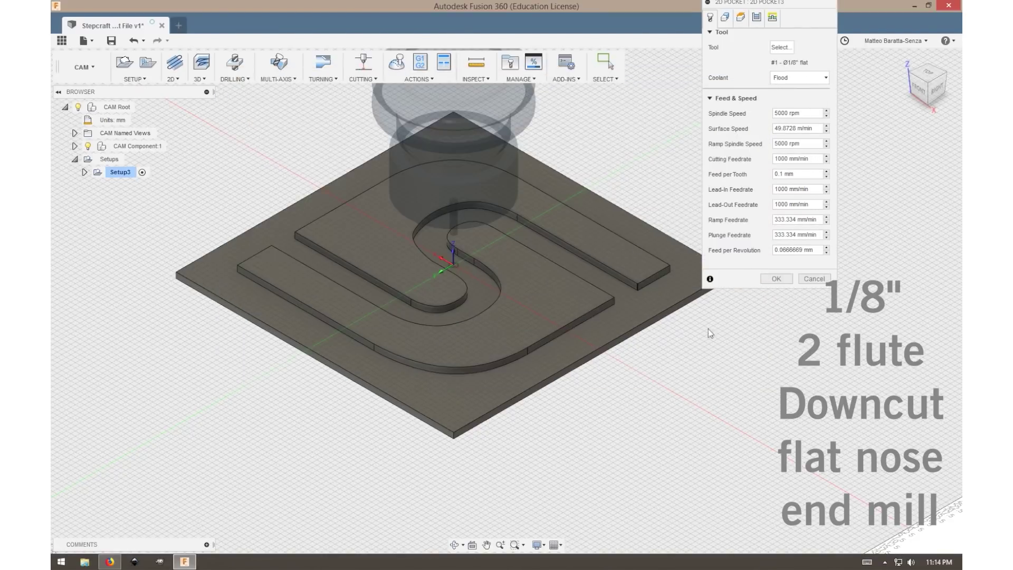
Set spindle speed 16000 rpm, cutting feedrate 1200 mm/min and coolant Disabled.
left_click(817, 113)
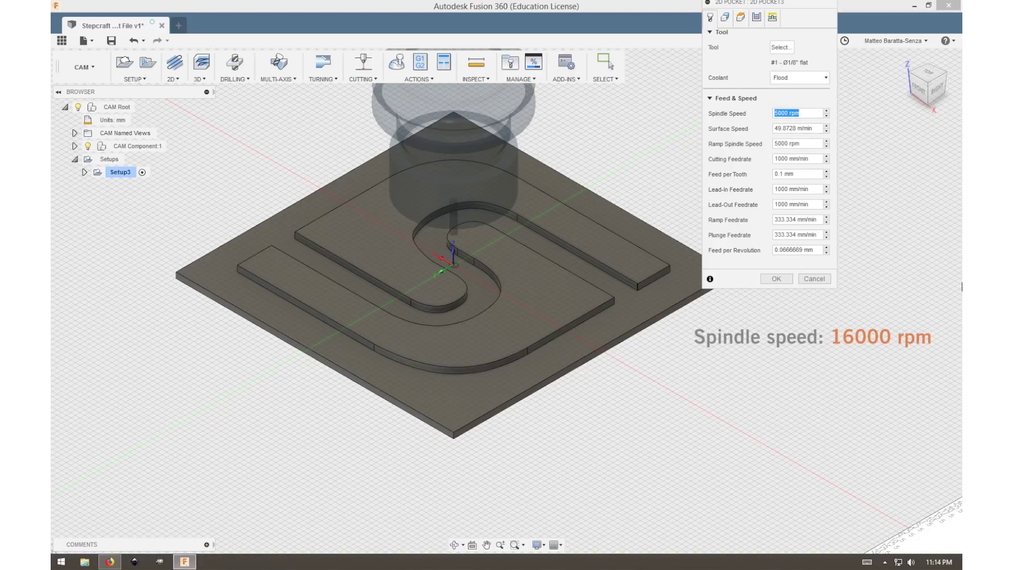
type("16000")
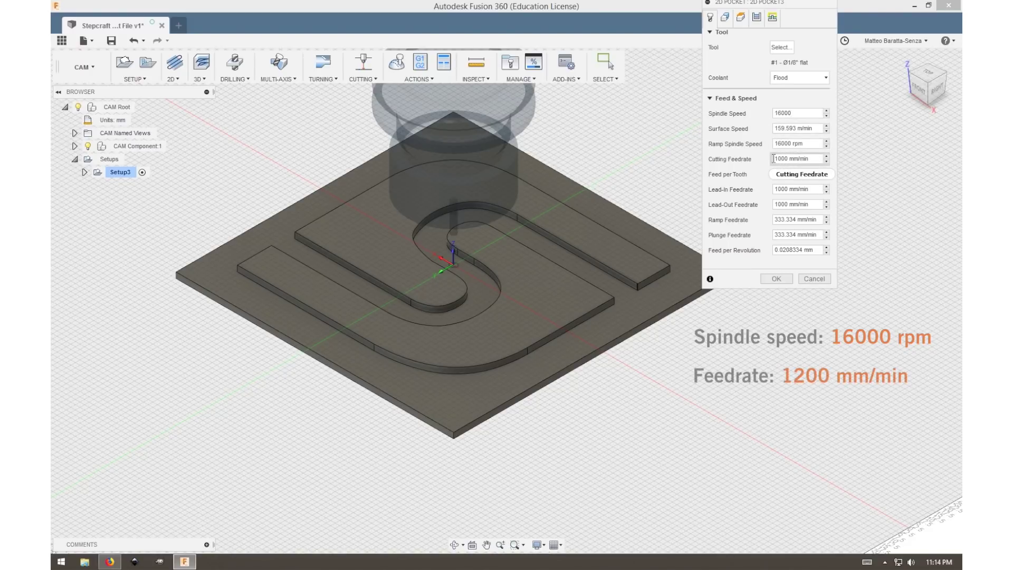
left_click_drag(773, 159, 782, 159)
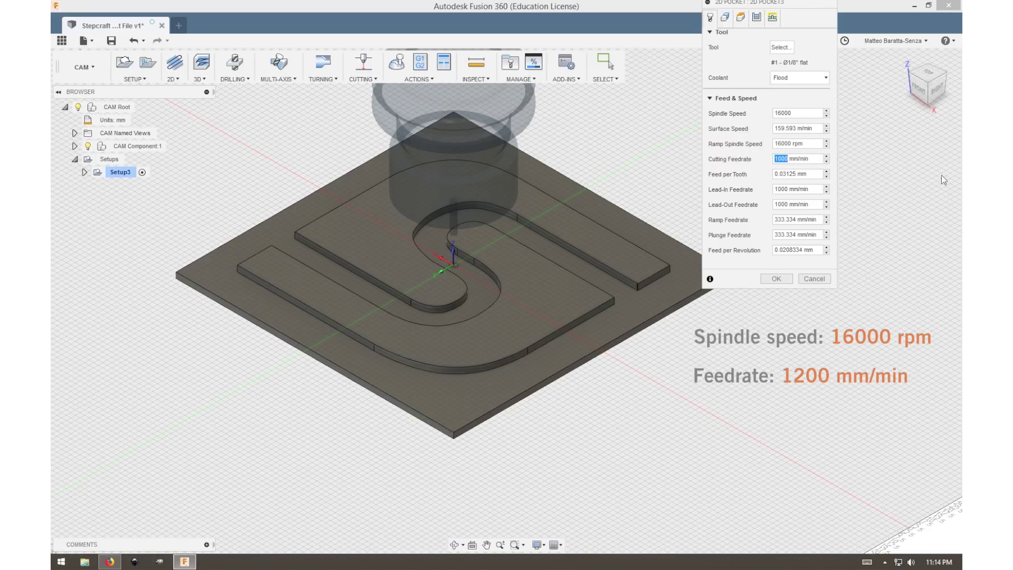
type("1200")
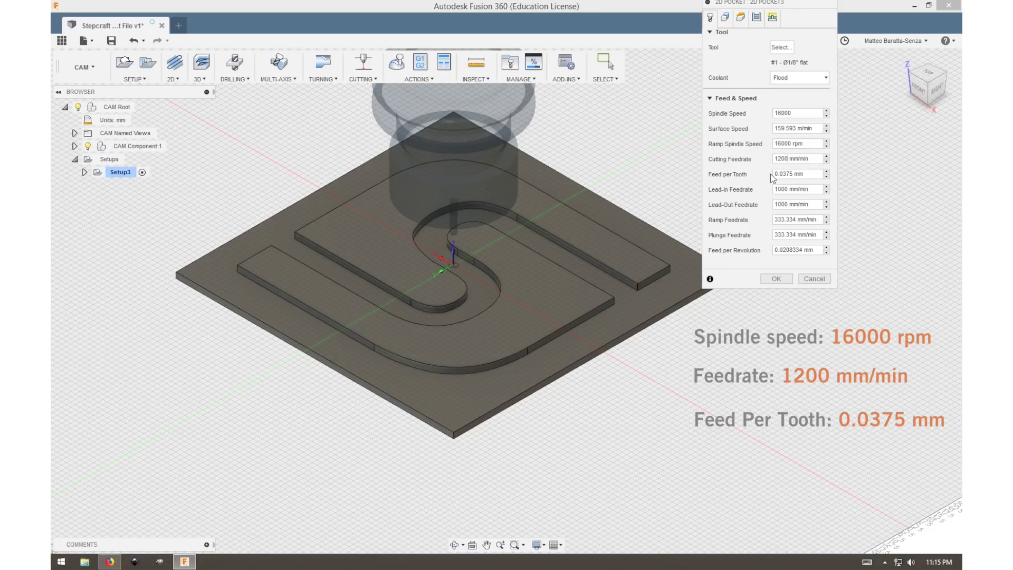
left_click(789, 77)
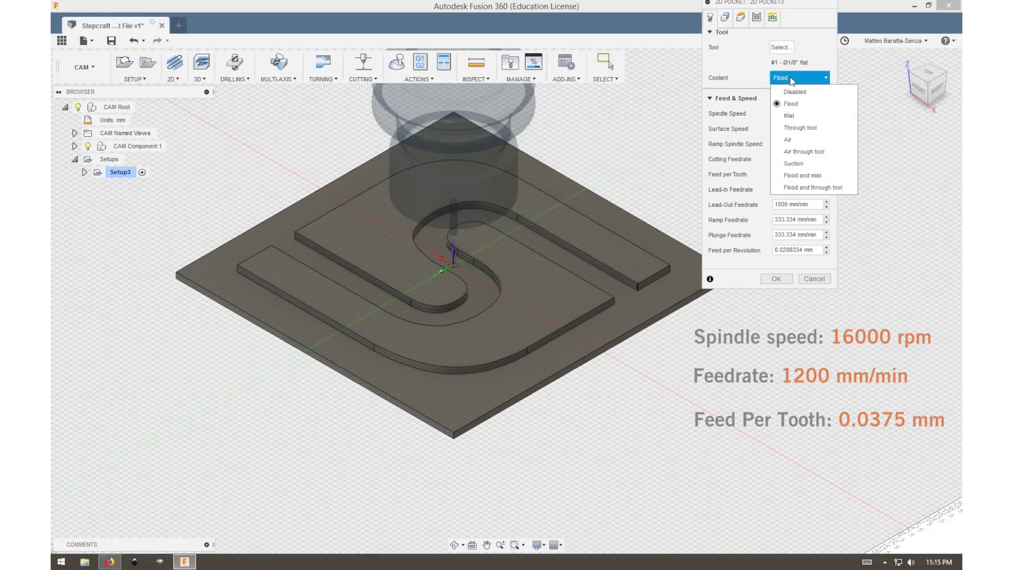
left_click(792, 92)
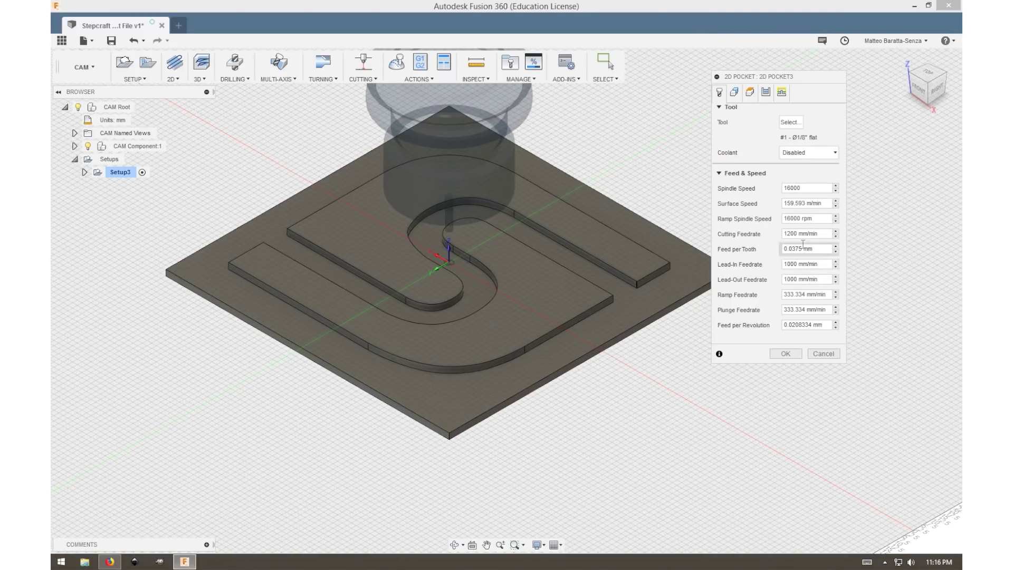
left_click(733, 92)
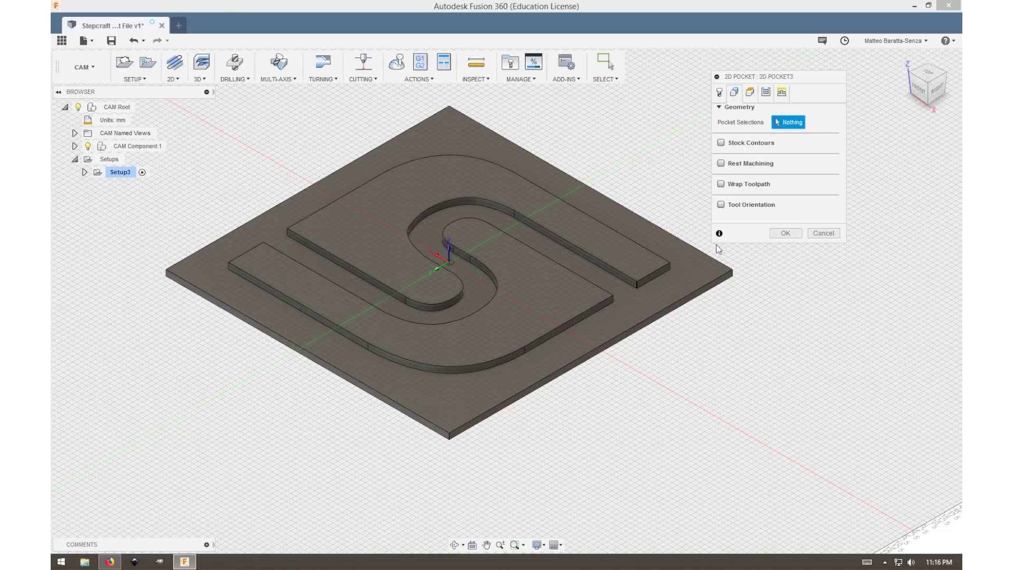
Select the stock top face, the S logo's outer contour and the upper S pocket face as pocket geometry.
left_click(688, 268)
scroll(162, 322, "down", 3)
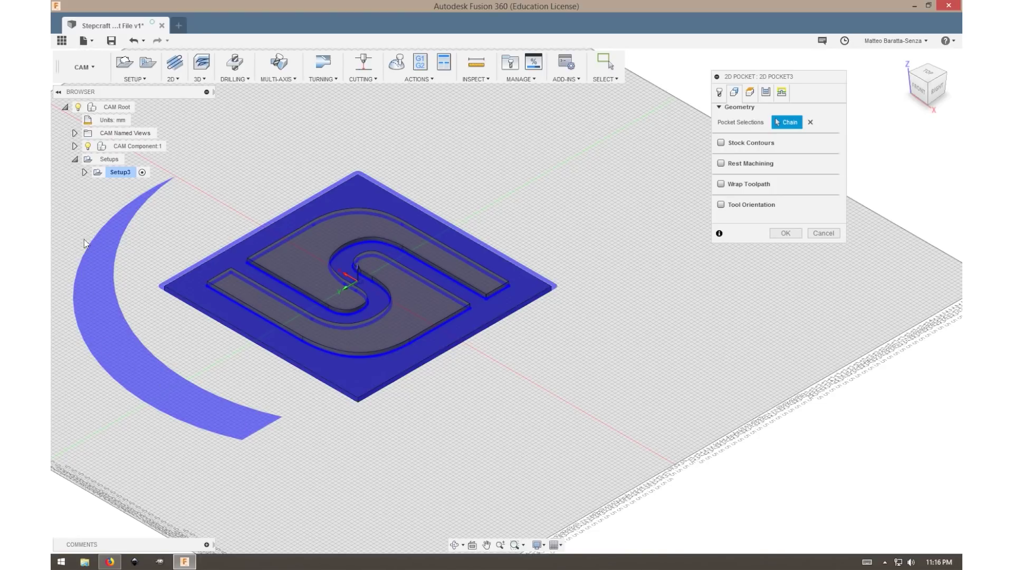
scroll(411, 427, "up", 3)
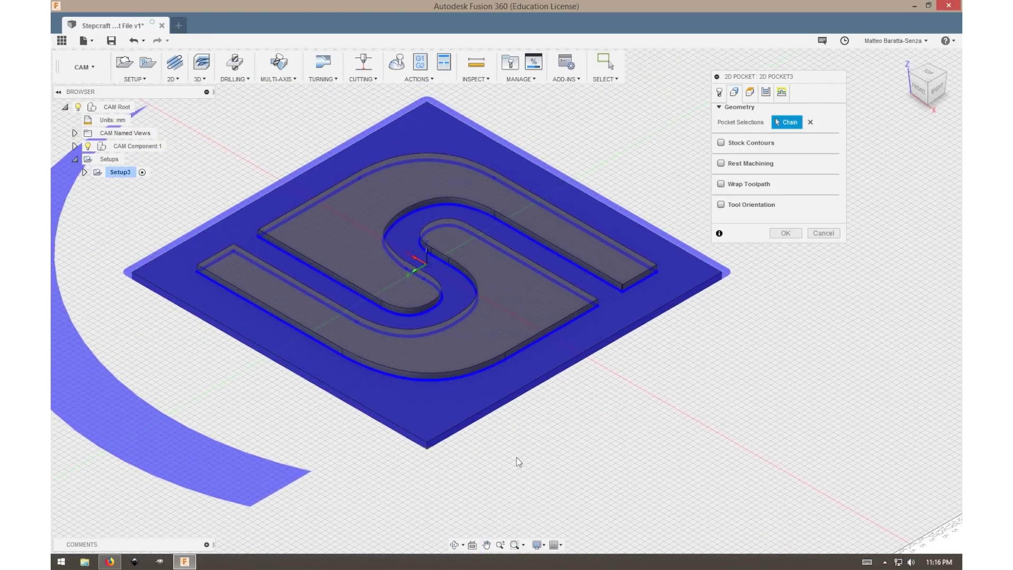
scroll(517, 458, "down", 1)
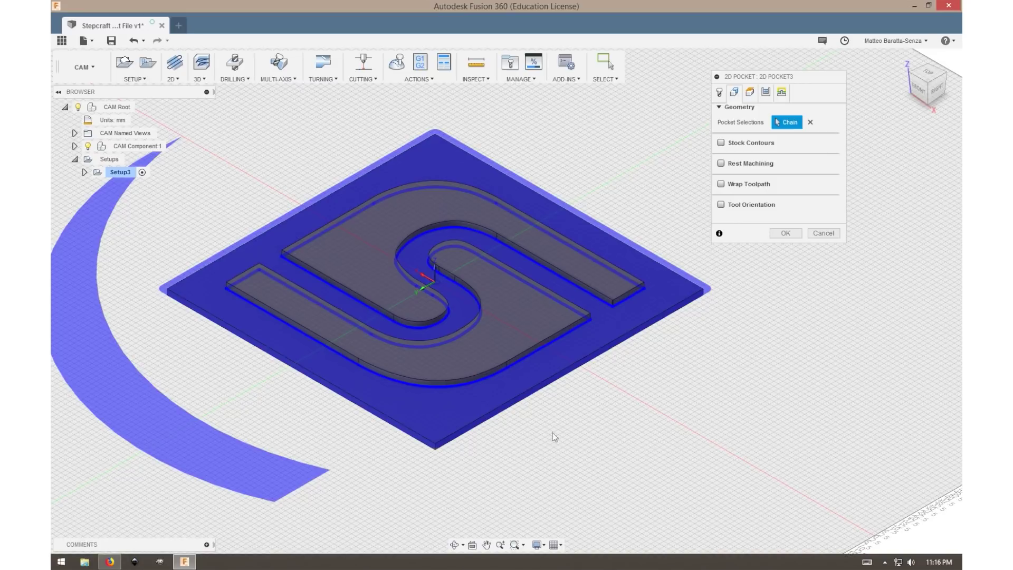
left_click(590, 317)
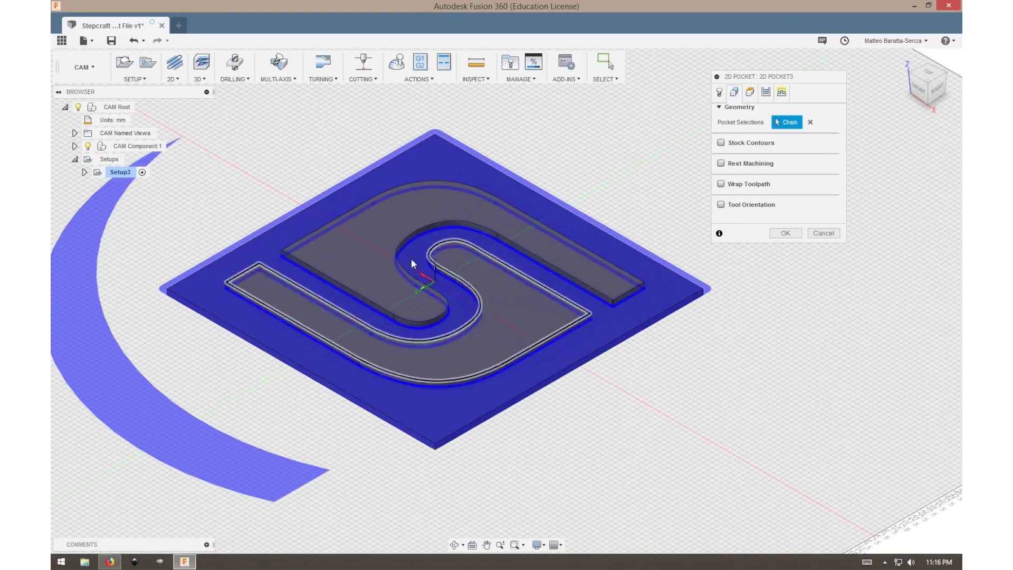
left_click(606, 295)
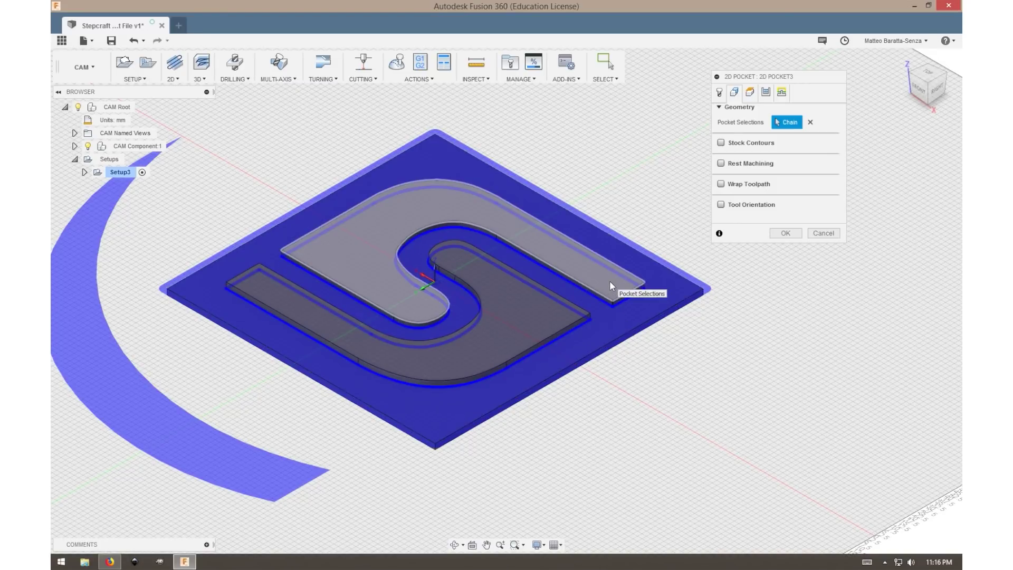
Set the Passes to conventional compensation, one finishing pass, no stock to leave and Multiple Depths.
left_click(765, 94)
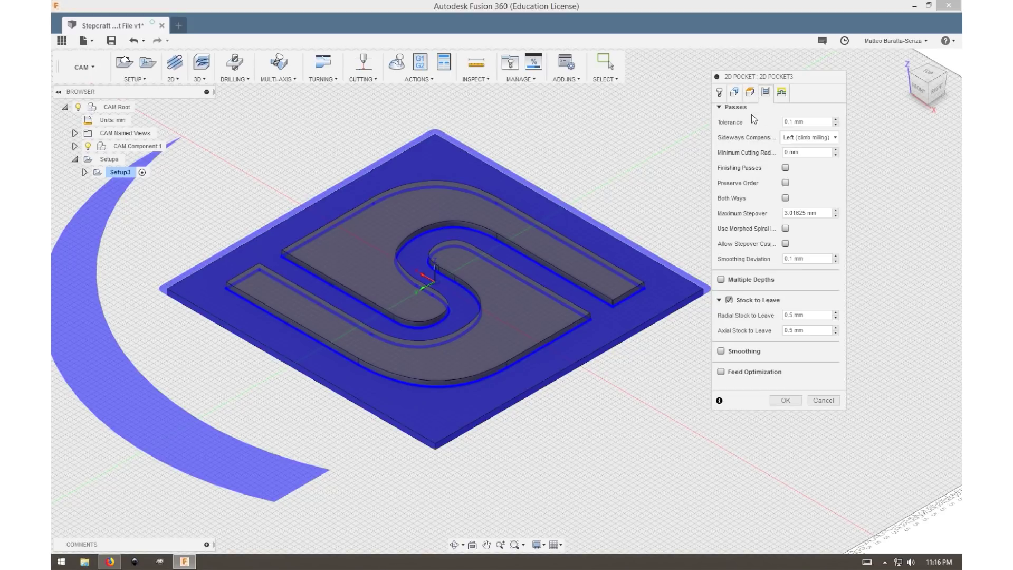
left_click(811, 138)
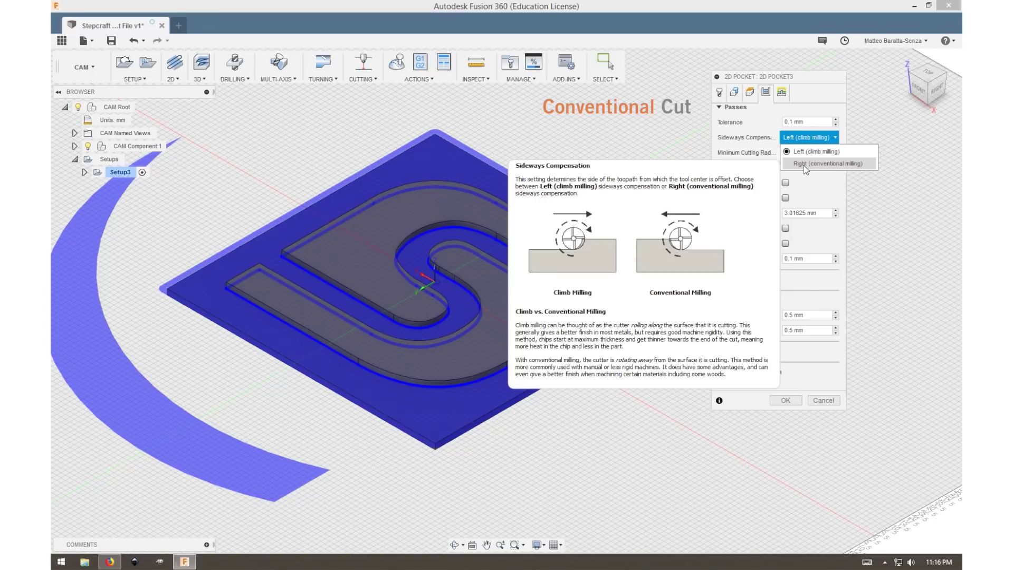
left_click(803, 164)
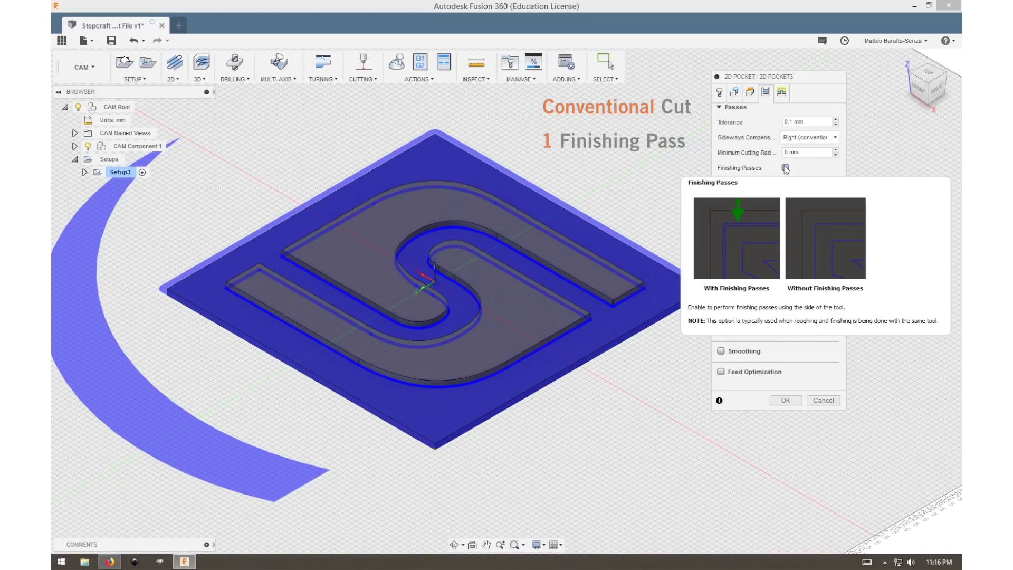
left_click(786, 168)
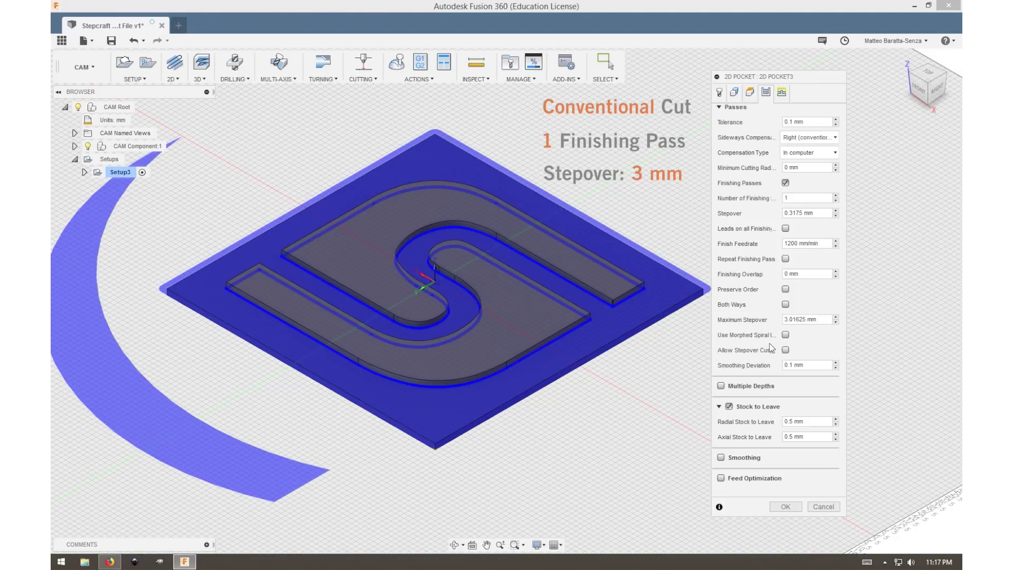
left_click(729, 406)
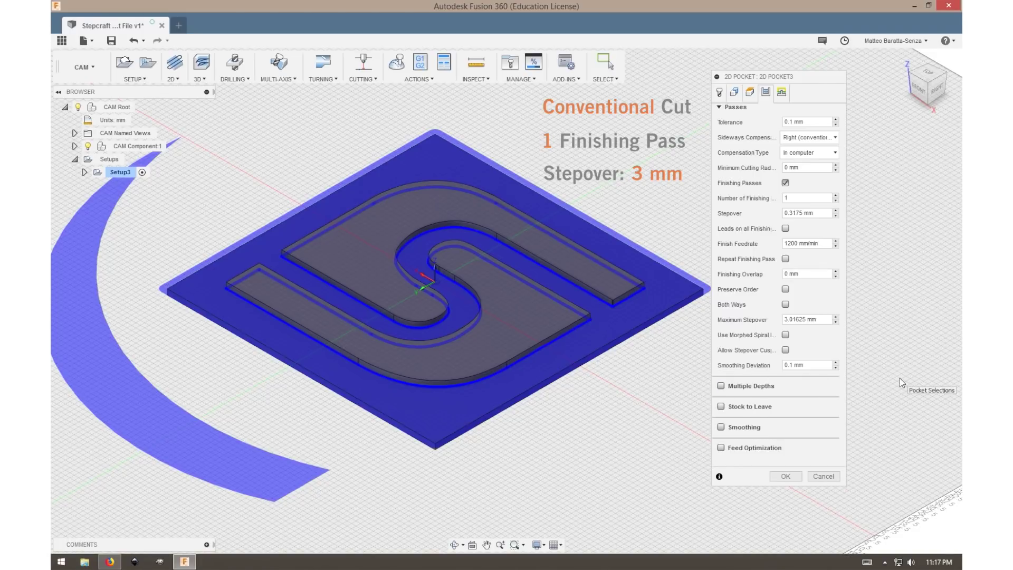
left_click(721, 386)
Set Maximum Roughing Stepdown to 1.5875 mm and Finishing Stepdowns to 1.
triple_click(811, 401)
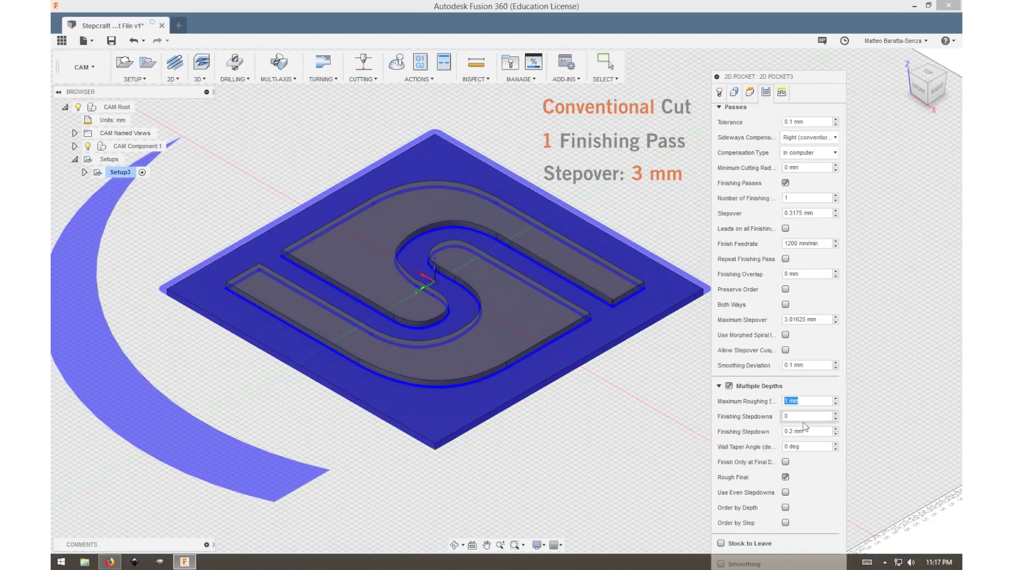
type("1")
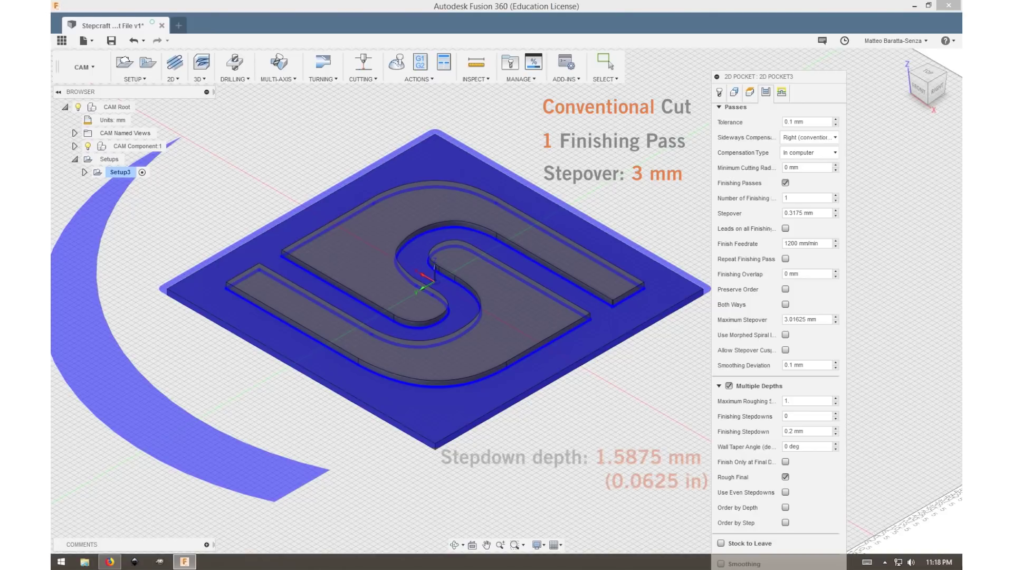
type(".")
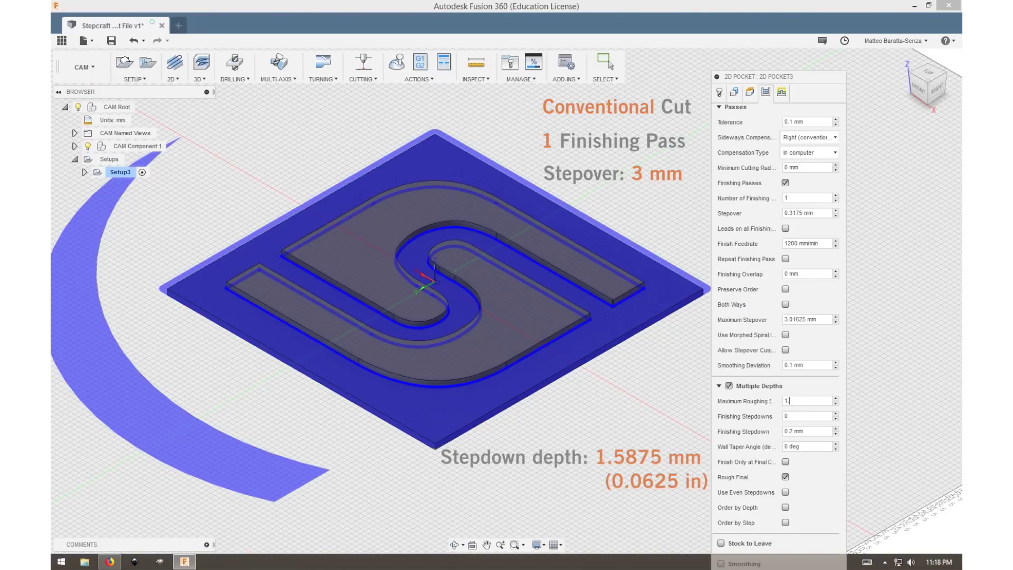
left_click(808, 417)
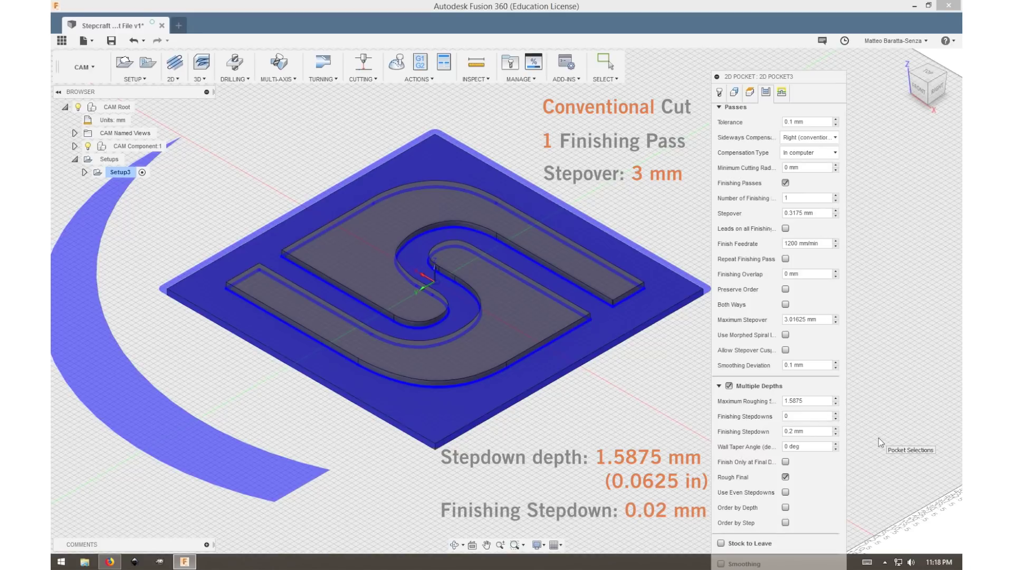
key("BackSpace")
type("1")
left_click(792, 431)
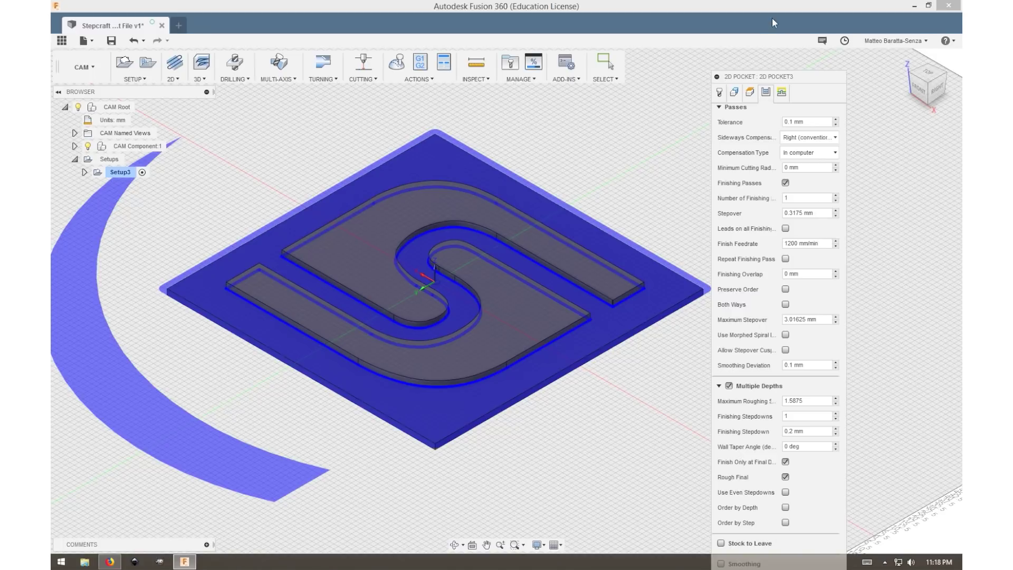
Enable Smoothing at the bottom of the Passes settings.
left_click_drag(799, 79, 778, 5)
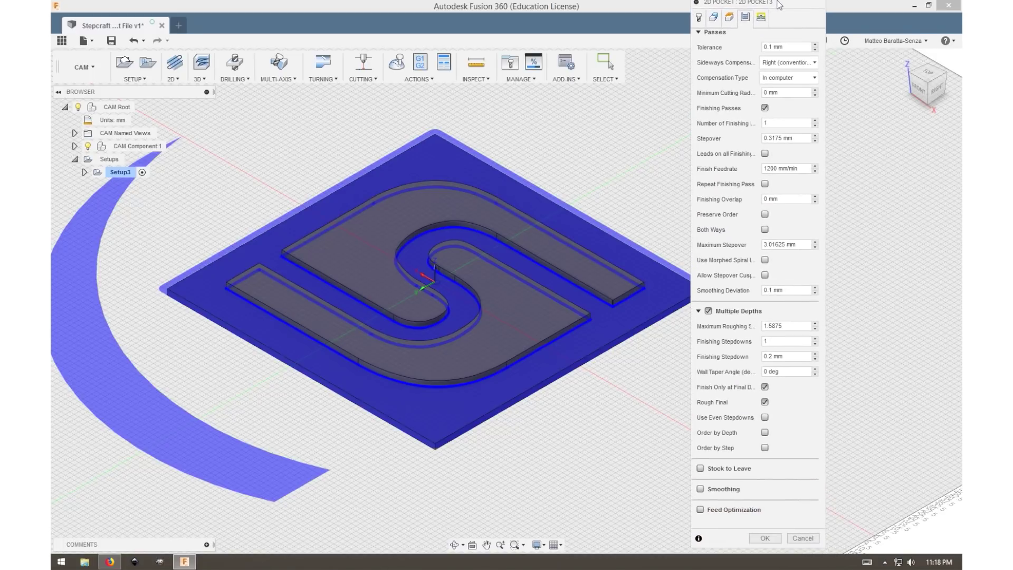
left_click(700, 489)
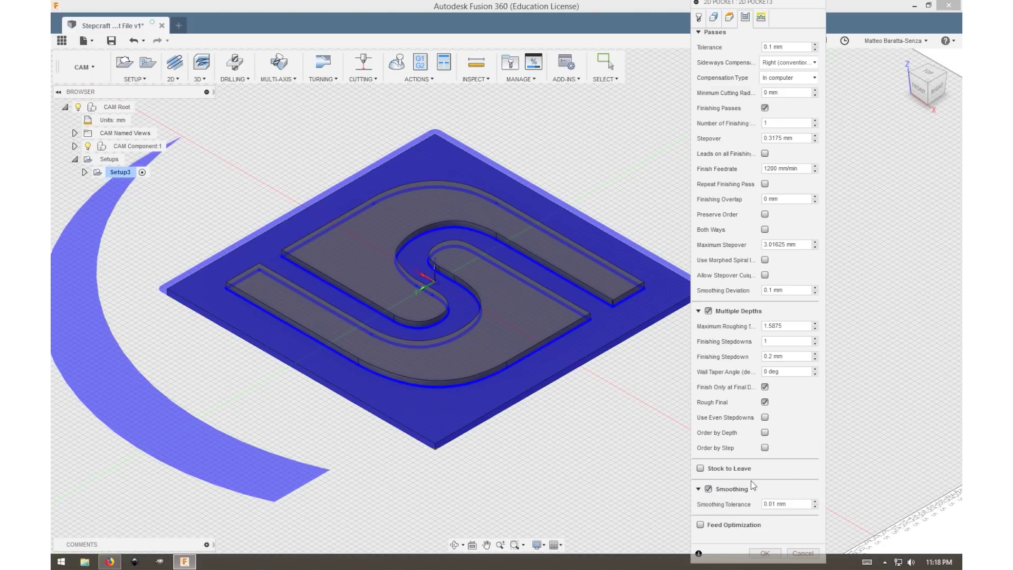
left_click(761, 20)
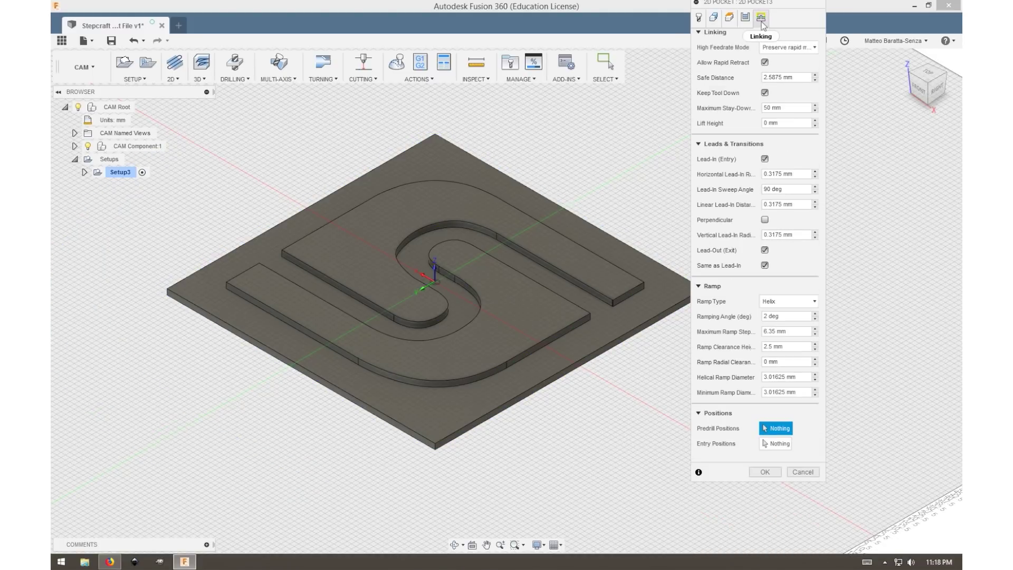
Keep High Feedrate Mode on Preserve rapid movement and set Ramp Type to Helix.
left_click(773, 49)
left_click(791, 61)
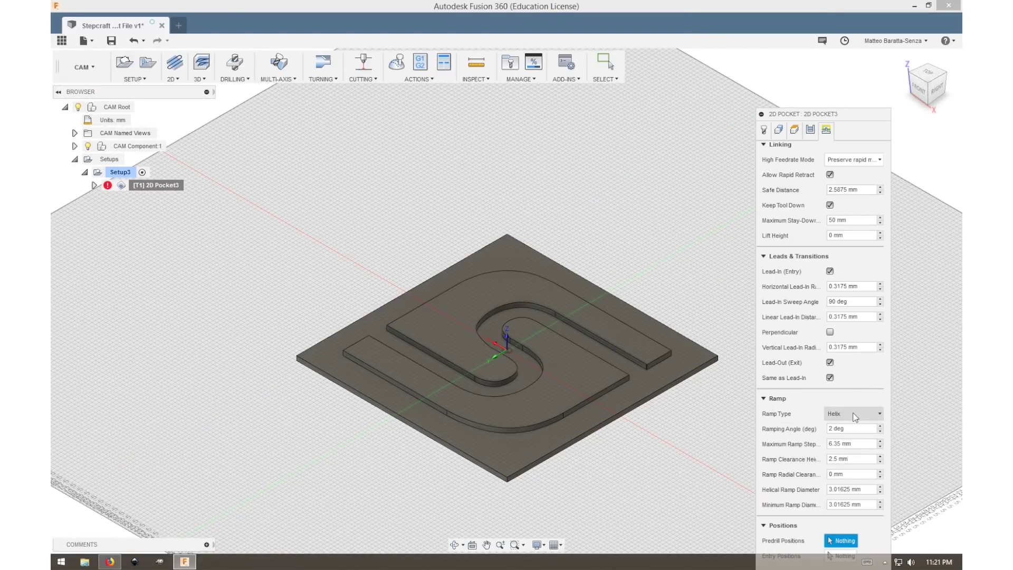
left_click(857, 416)
left_click_drag(846, 112, 783, 23)
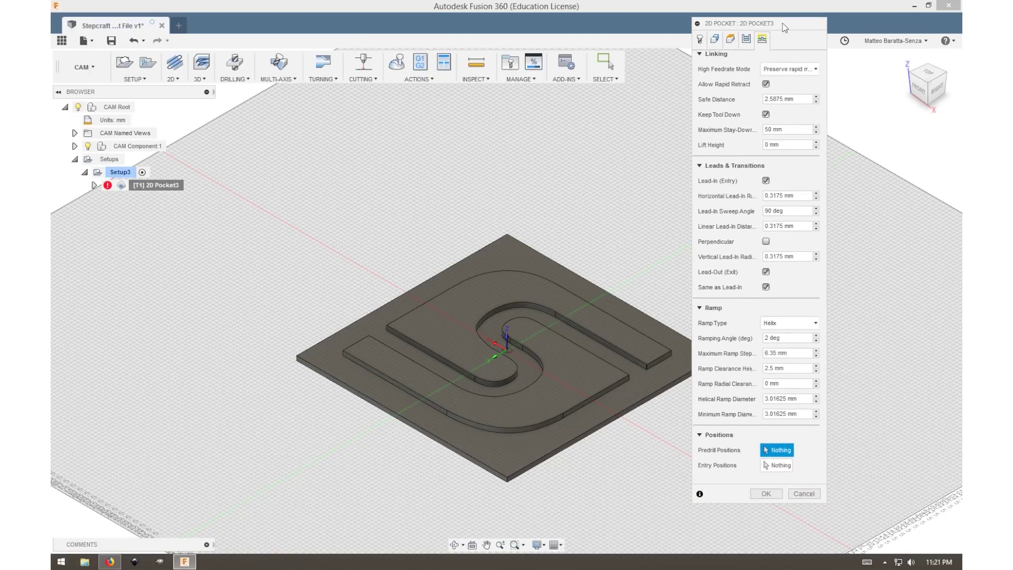
Generate the 2D Pocket3 toolpath and start a simulation of it from the browser.
left_click(771, 493)
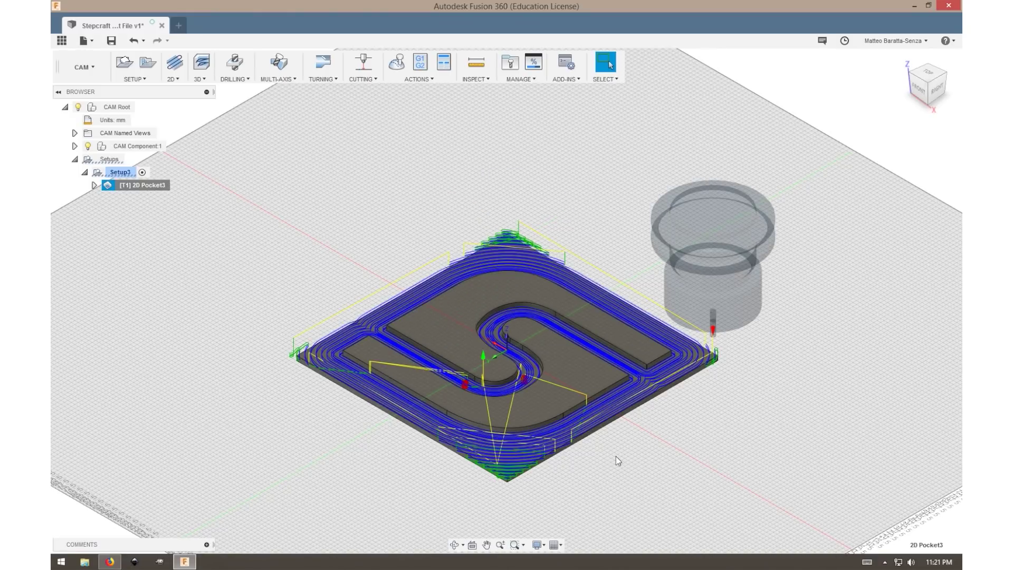
scroll(265, 344, "up", 1)
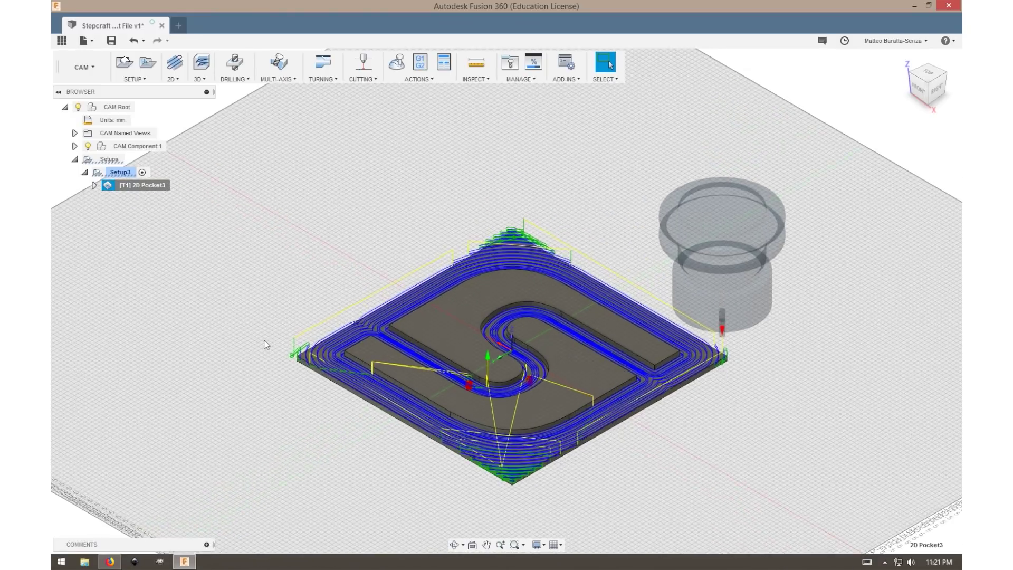
scroll(271, 340, "up", 2)
middle_click_drag(271, 339, 199, 332)
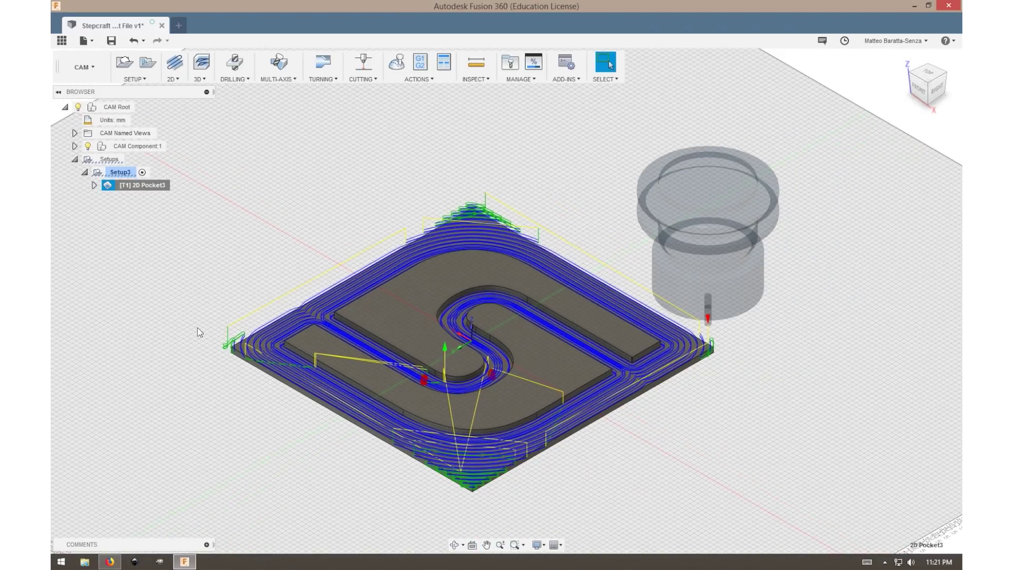
right_click(138, 191)
left_click(156, 238)
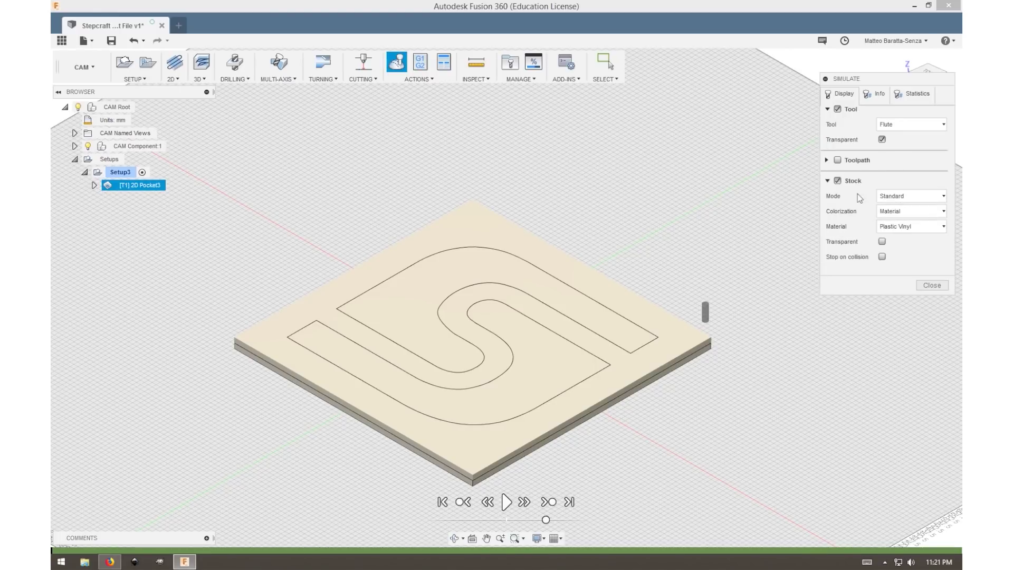
Check the simulation Statistics for the 0:17:06 machining time.
left_click(827, 160)
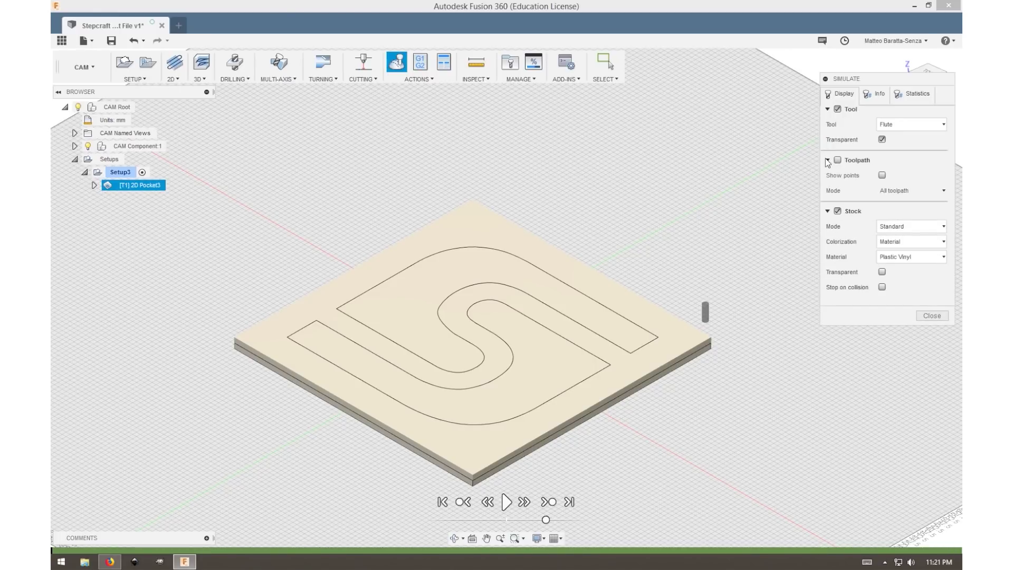
left_click(827, 161)
left_click(917, 95)
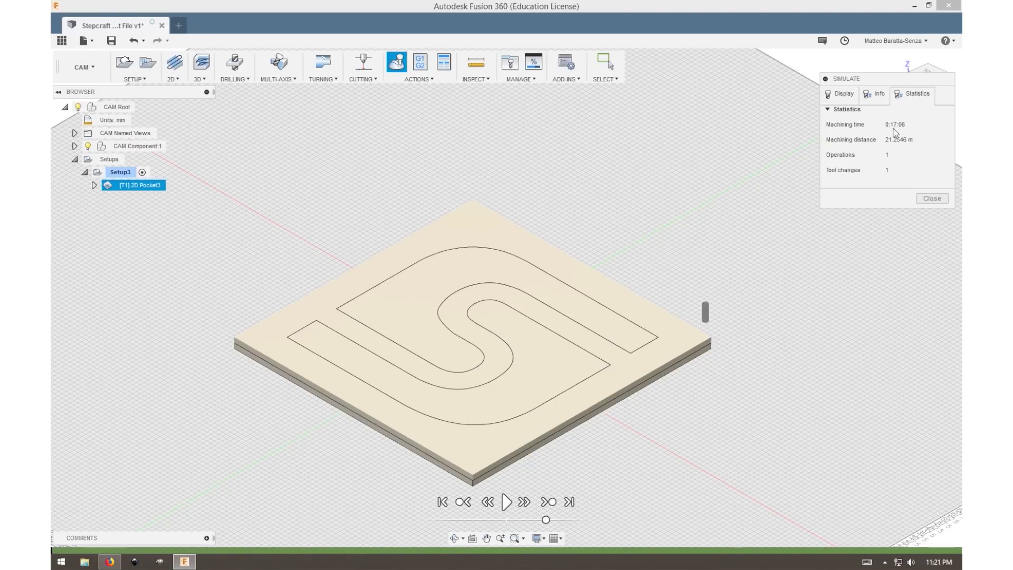
left_click(841, 94)
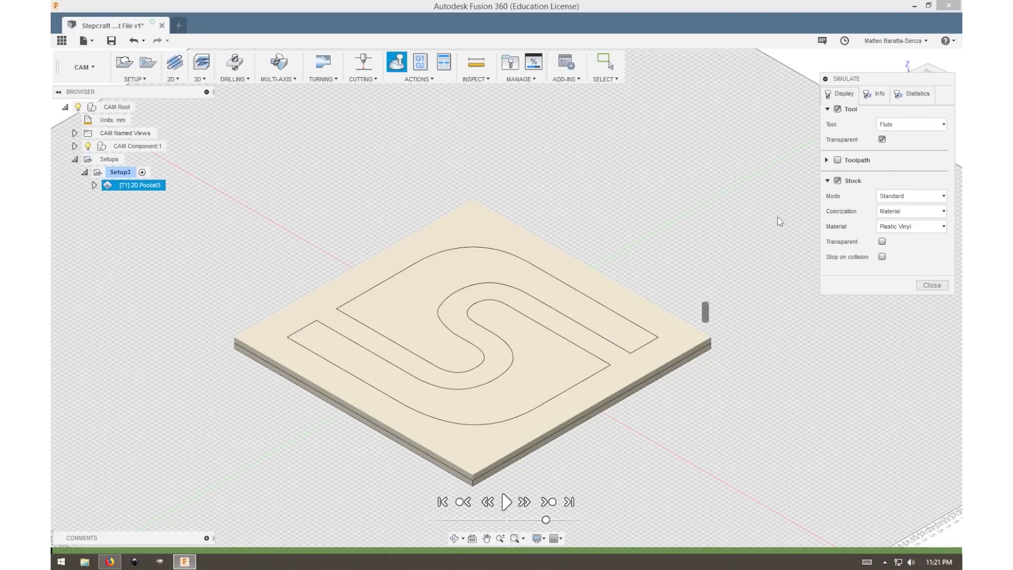
Play the pocket simulation to the end, adjusting playback speed, then close the simulation.
left_click(506, 501)
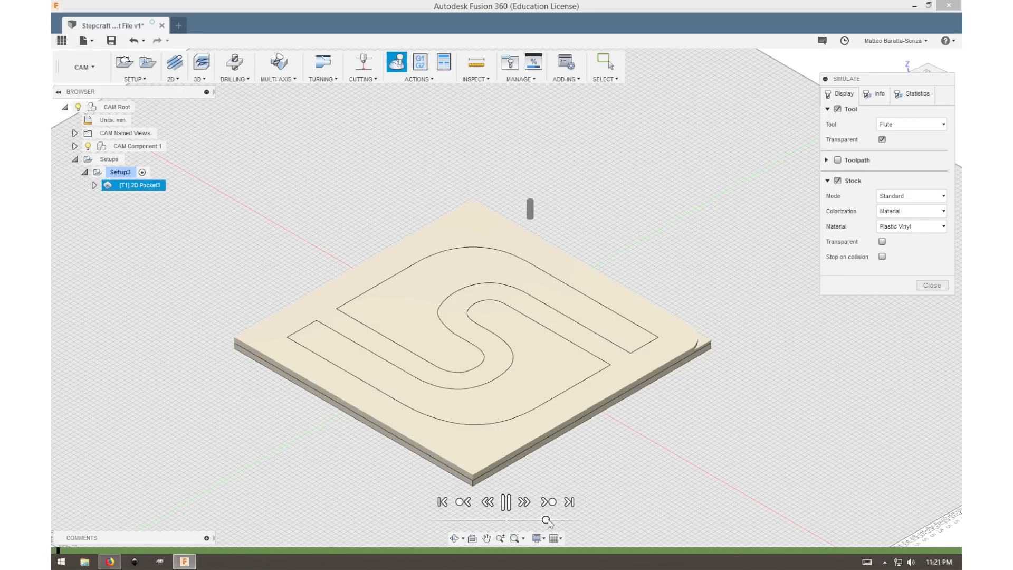
scroll(513, 456, "up", 2)
scroll(513, 456, "up", 1)
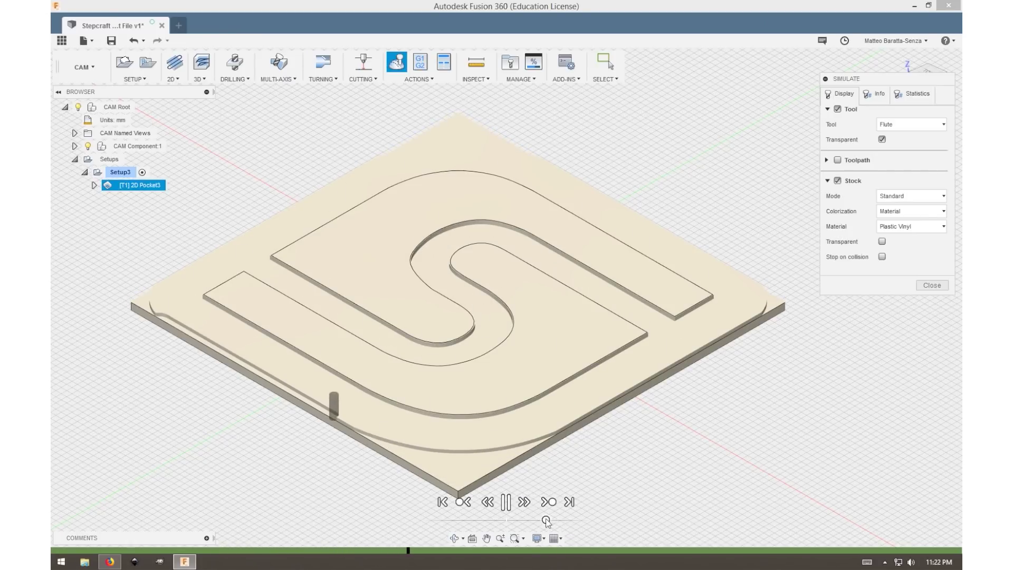
left_click_drag(553, 521, 547, 522)
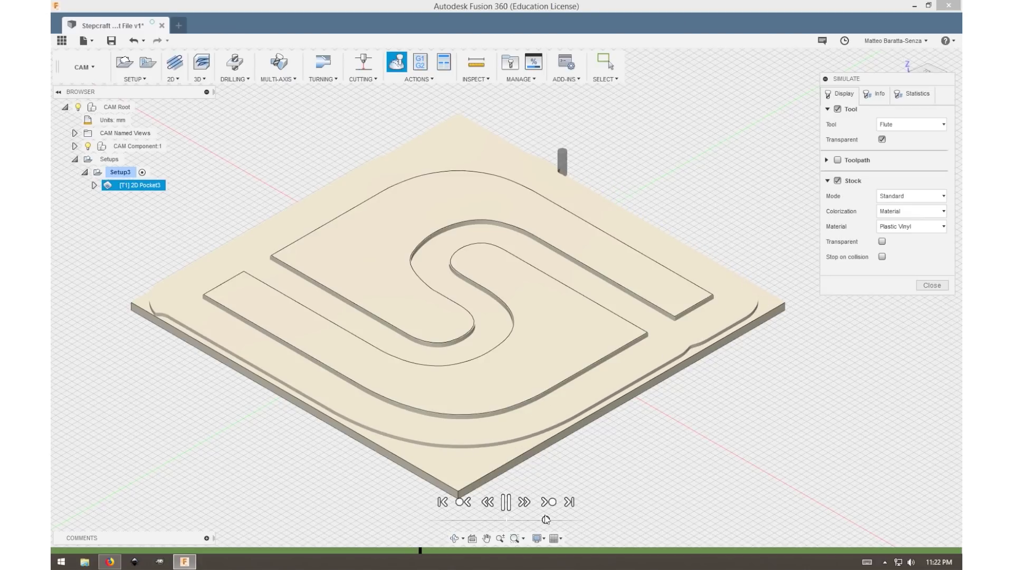
left_click_drag(546, 519, 559, 521)
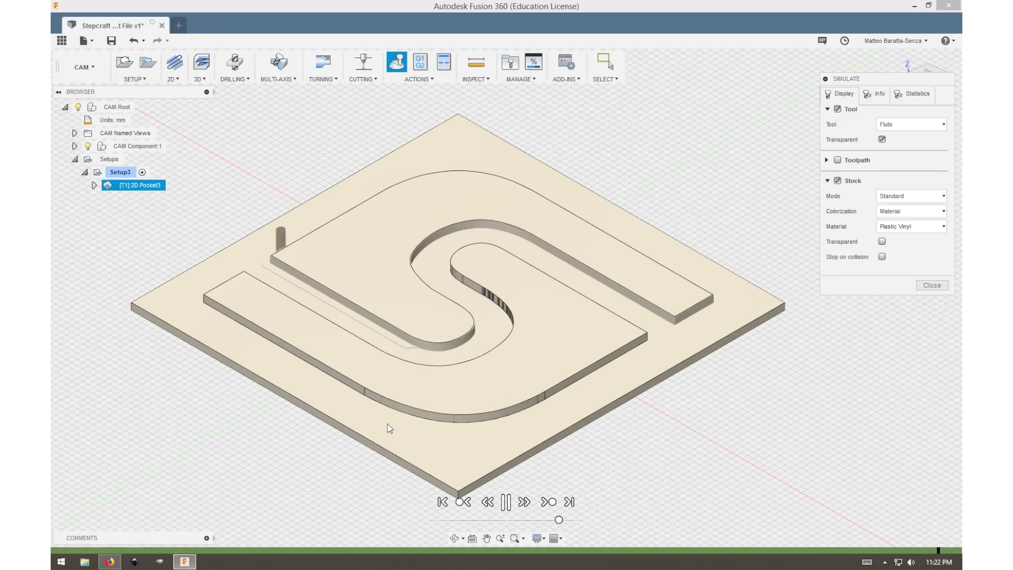
scroll(439, 425, "down", 2)
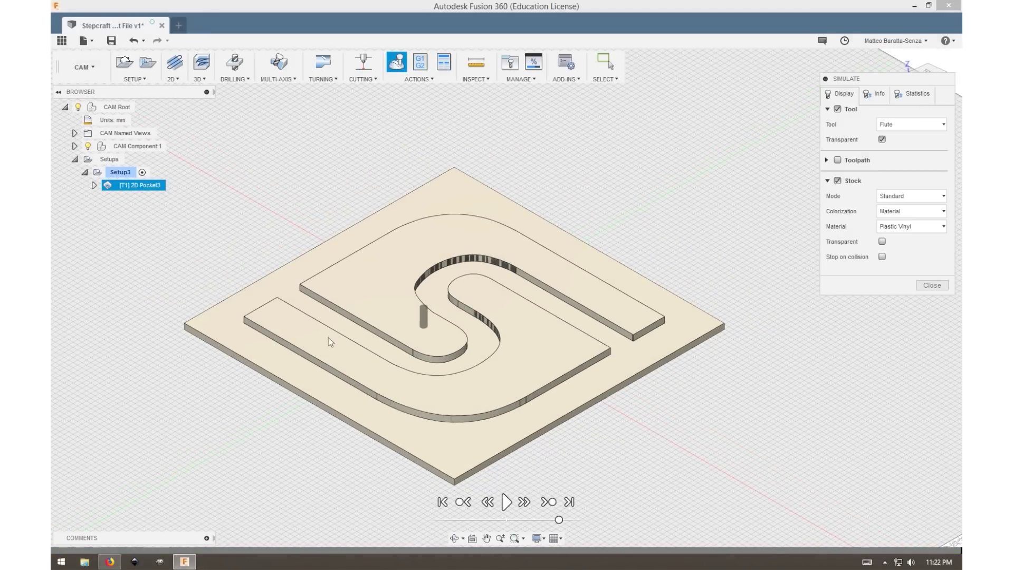
left_click(88, 148)
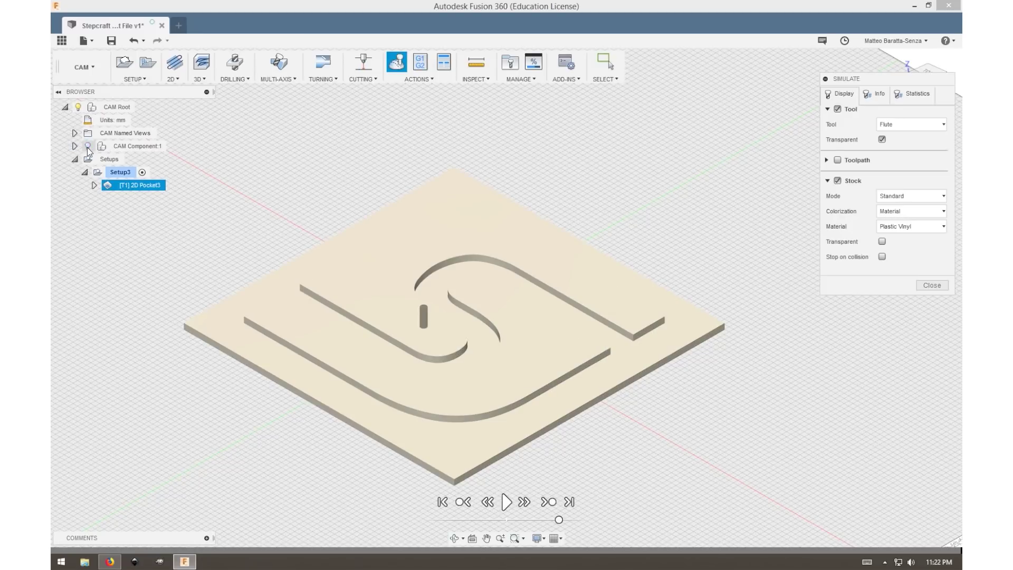
left_click(88, 148)
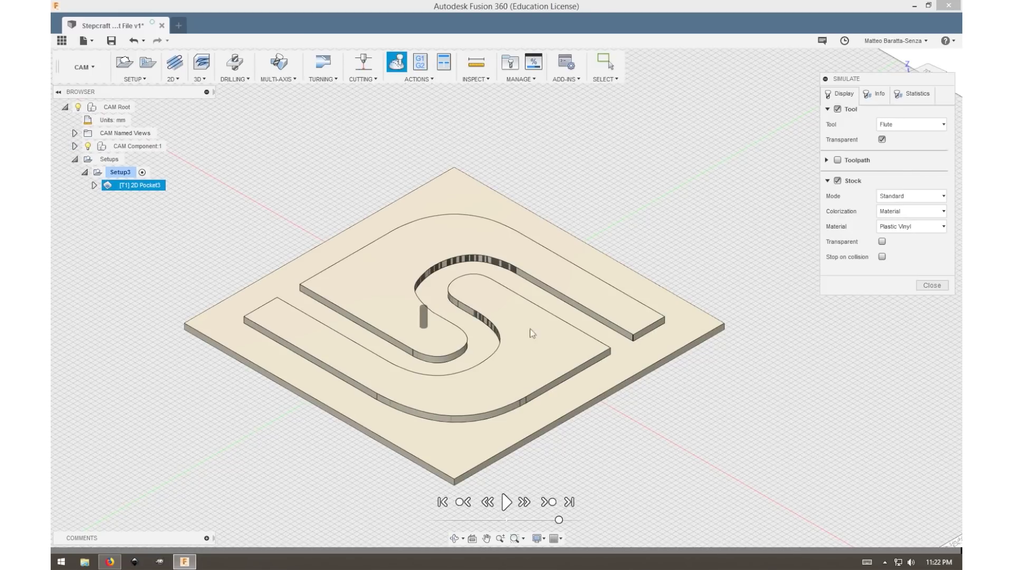
left_click(933, 284)
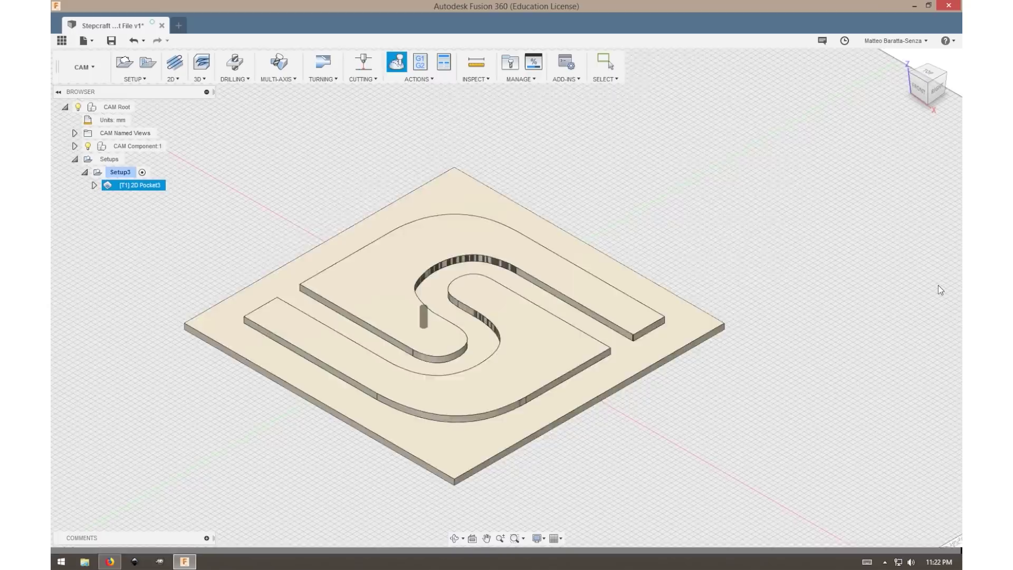
Fit the model to the view and save Stepcraft Test File v1 with the 'User Saved' description.
scroll(659, 400, "down", 1)
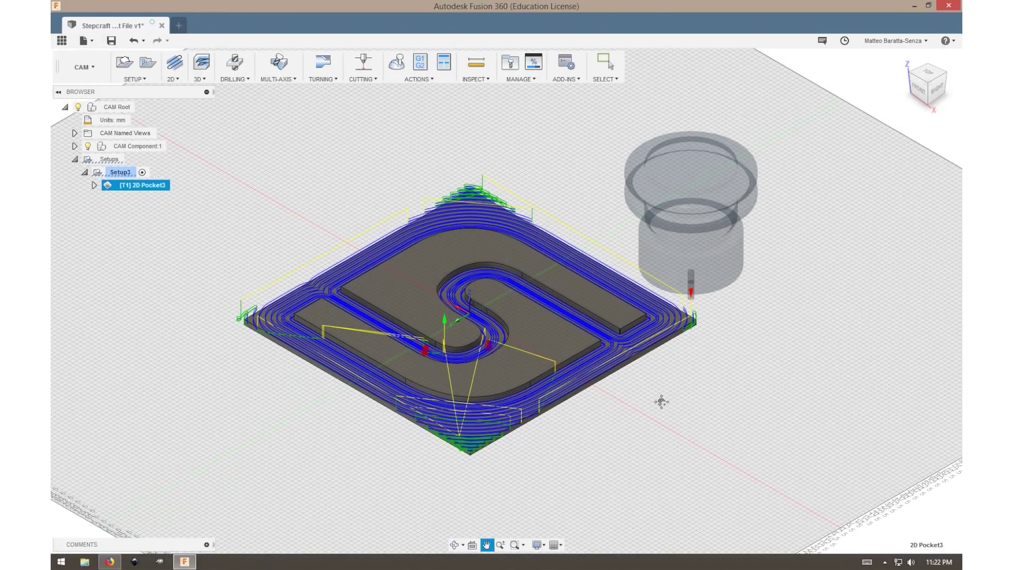
scroll(632, 400, "down", 3)
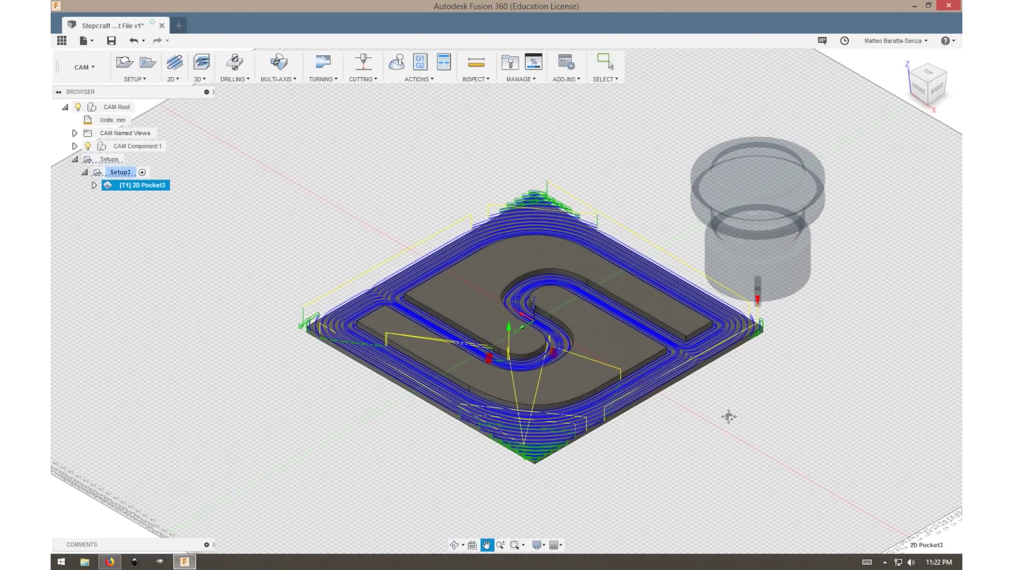
left_click(903, 59)
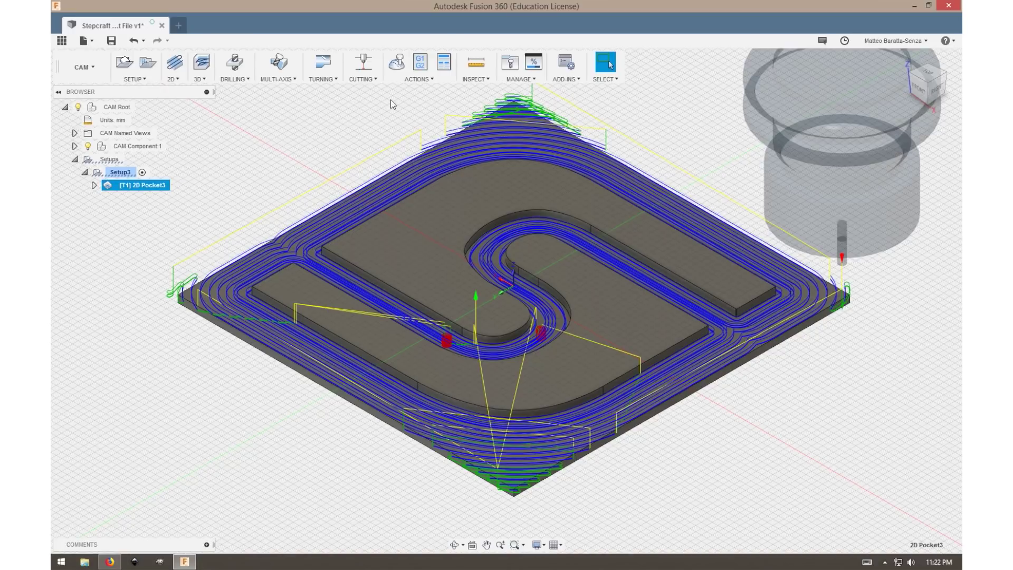
left_click(112, 43)
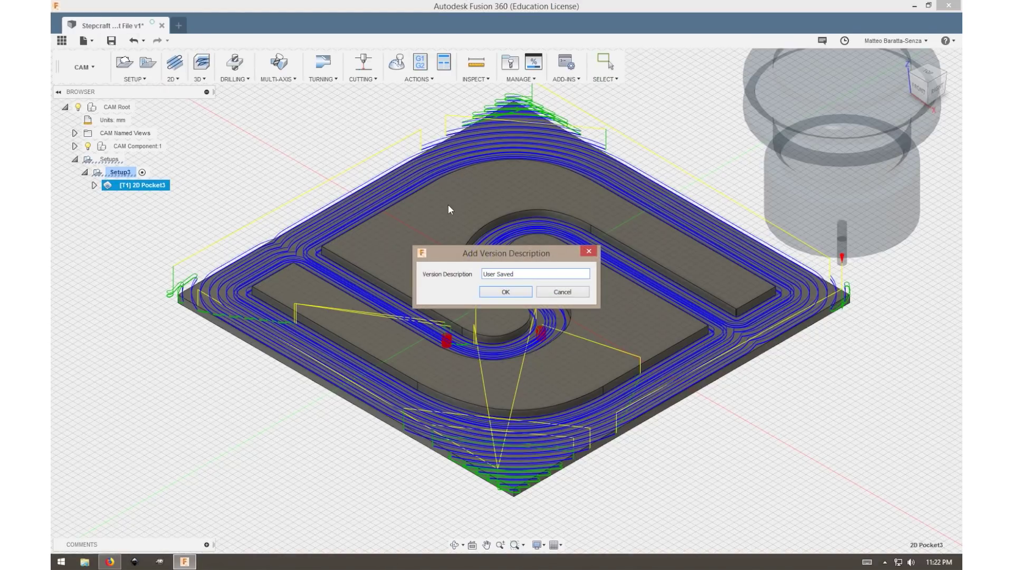
left_click(506, 293)
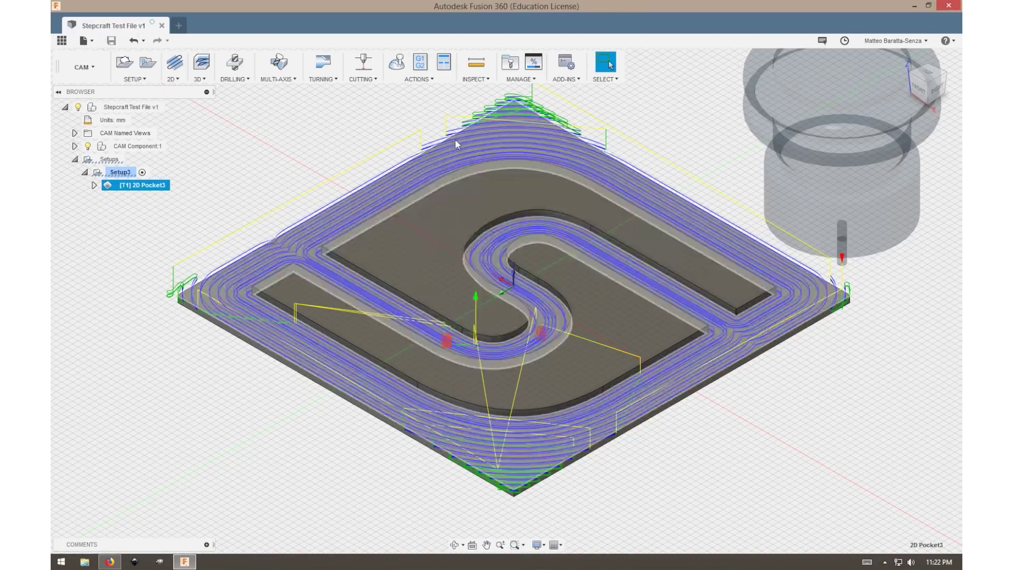
Open Post Process and review the post configuration list, leaving Acramatic selected.
left_click(420, 63)
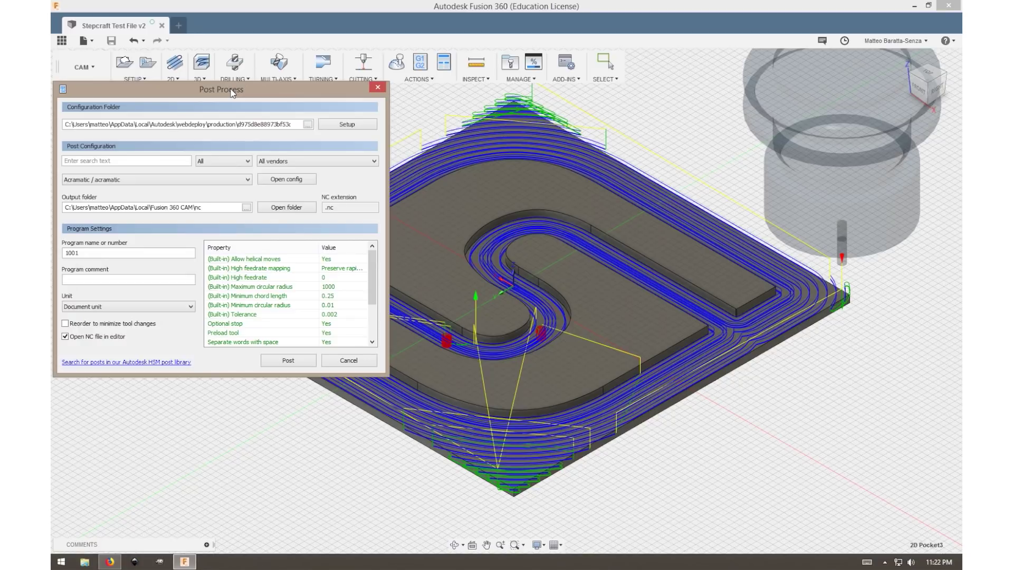
left_click(167, 180)
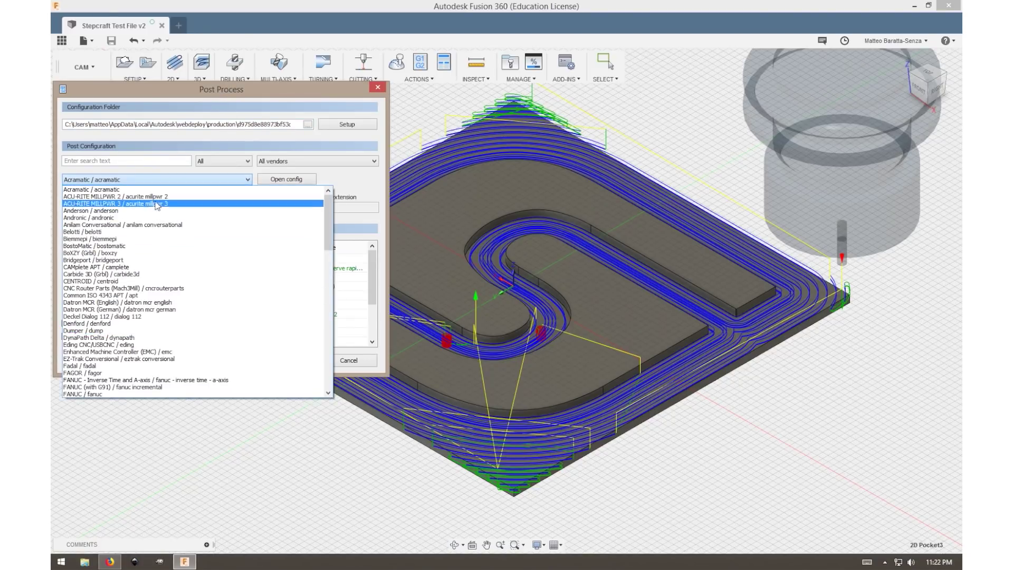
left_click(219, 178)
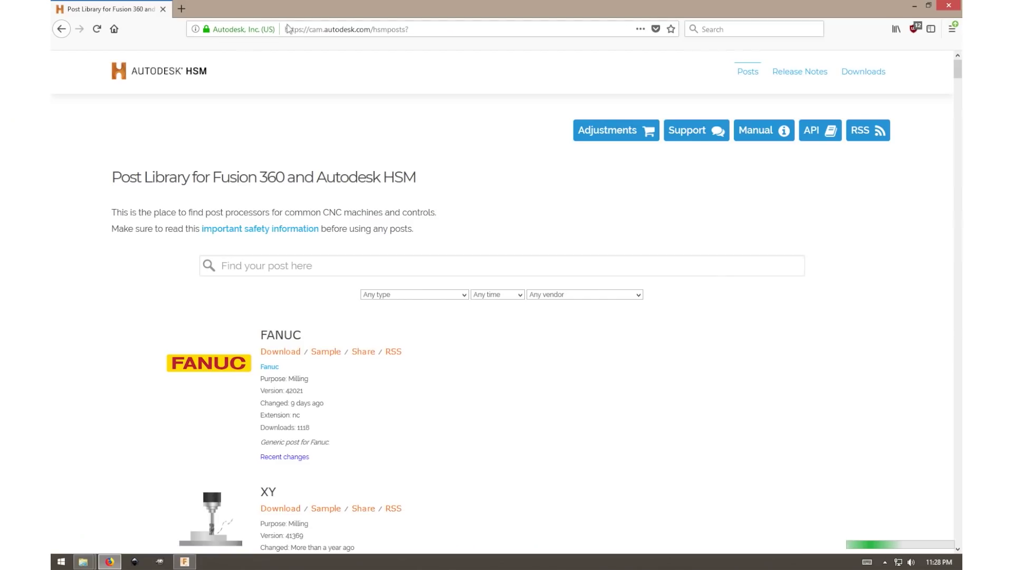
Search the post library for 'step' and save the STEPCRAFT UCCNC post file to disk.
left_click_drag(287, 29, 421, 28)
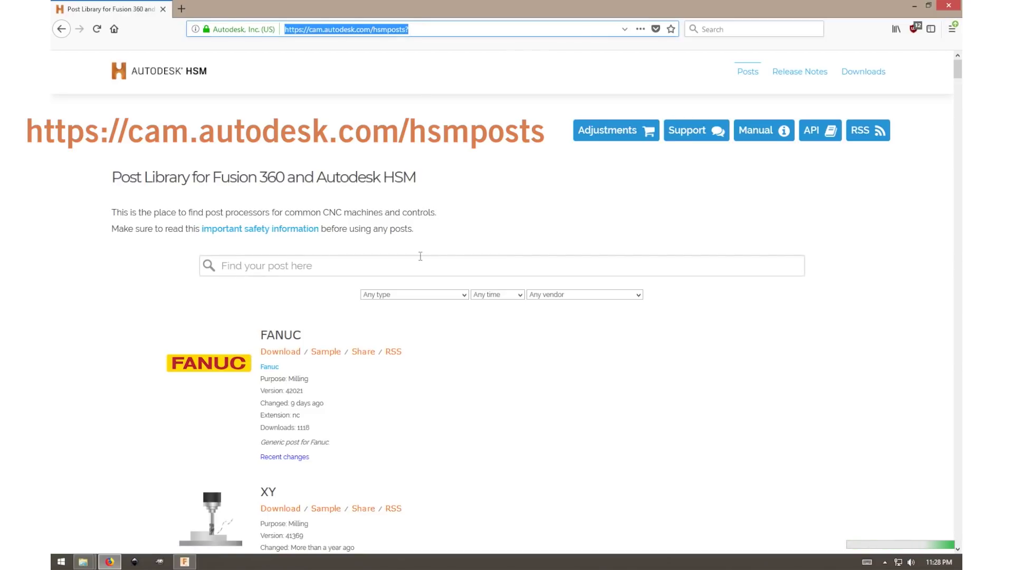
left_click(286, 266)
type("stepc")
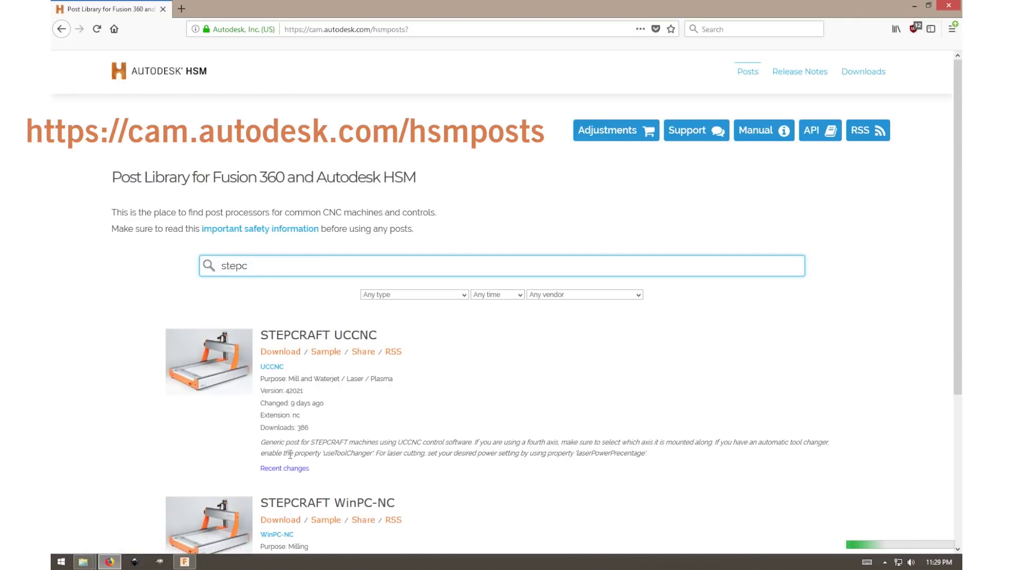
left_click(283, 356)
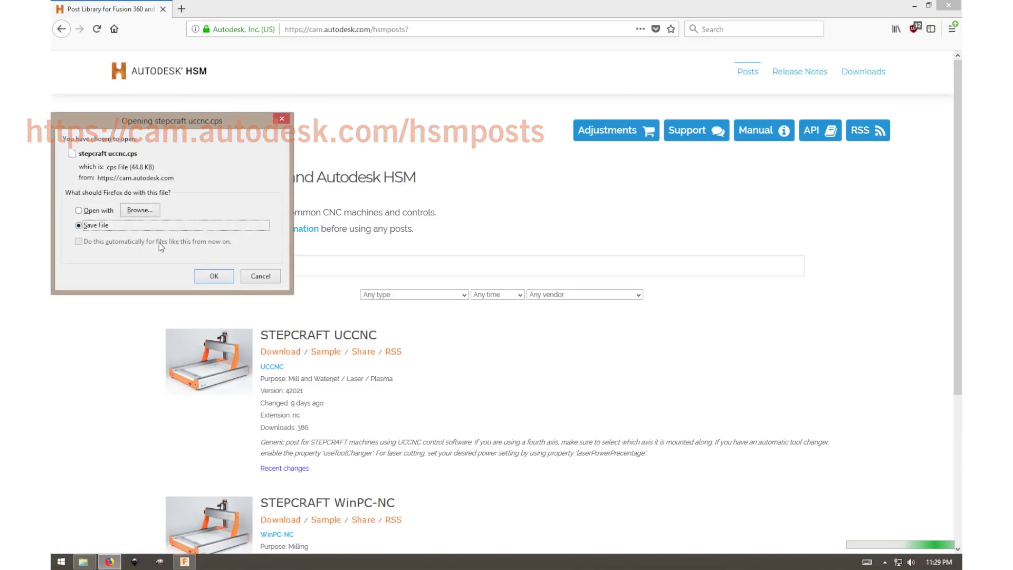
left_click(219, 273)
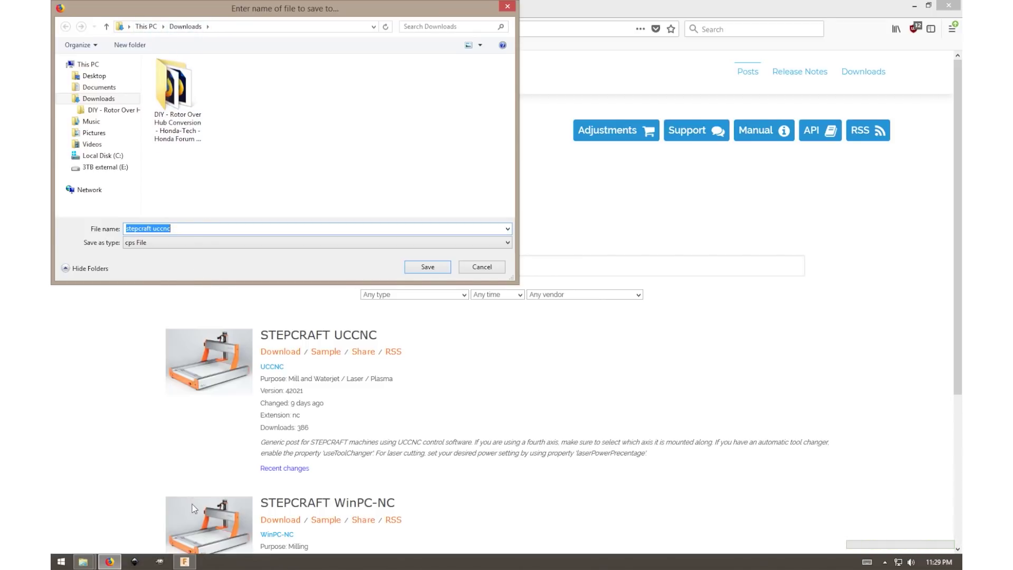
left_click(185, 562)
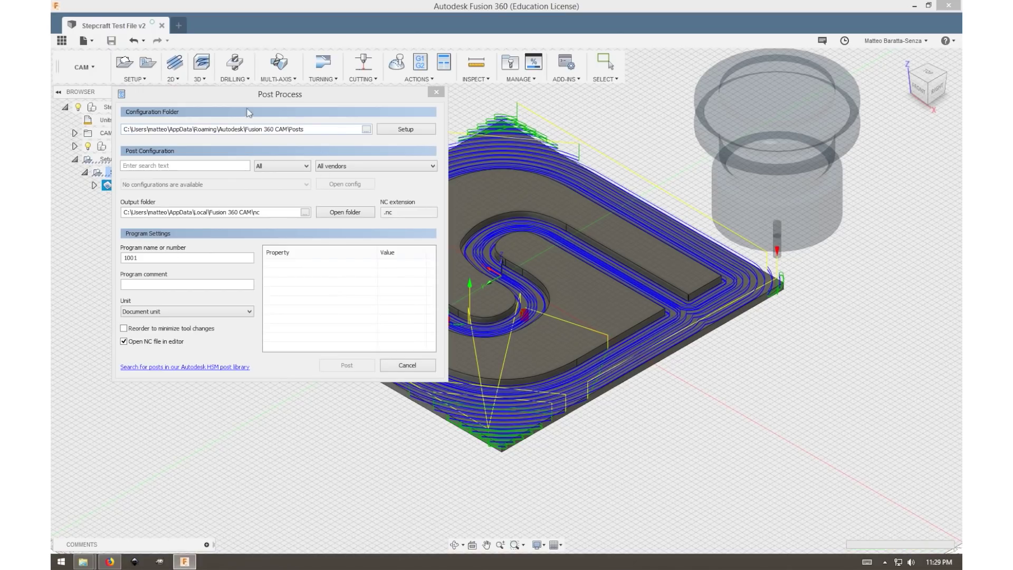
Switch to the Personal Post Library and copy the Configuration Folder path.
left_click(422, 130)
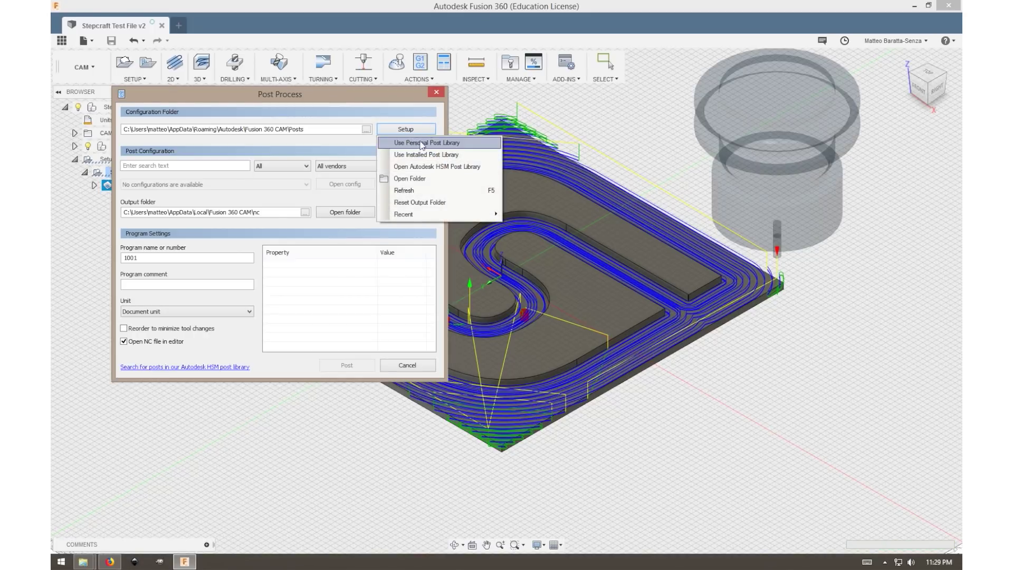
left_click(451, 143)
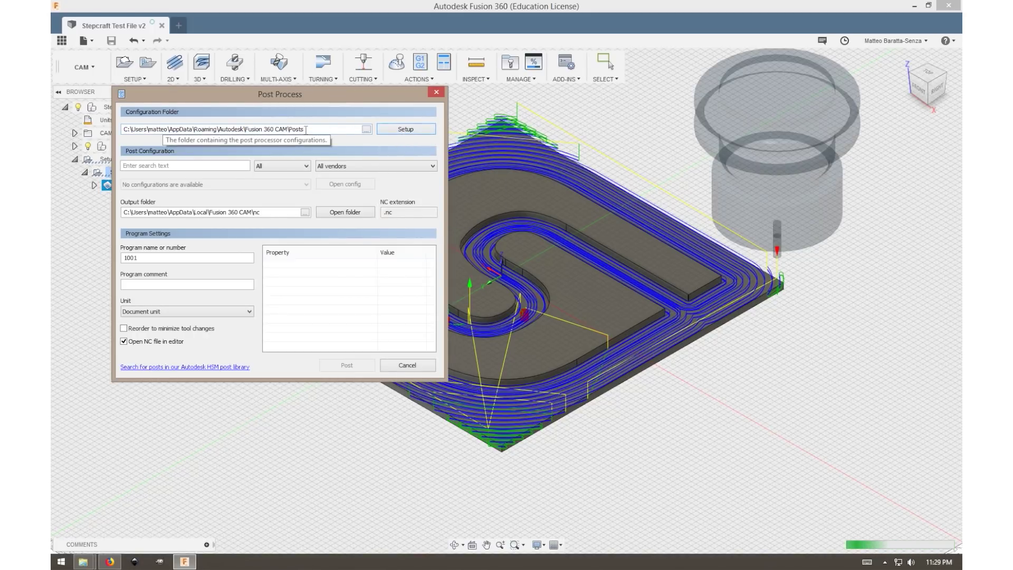
left_click_drag(305, 129, 125, 130)
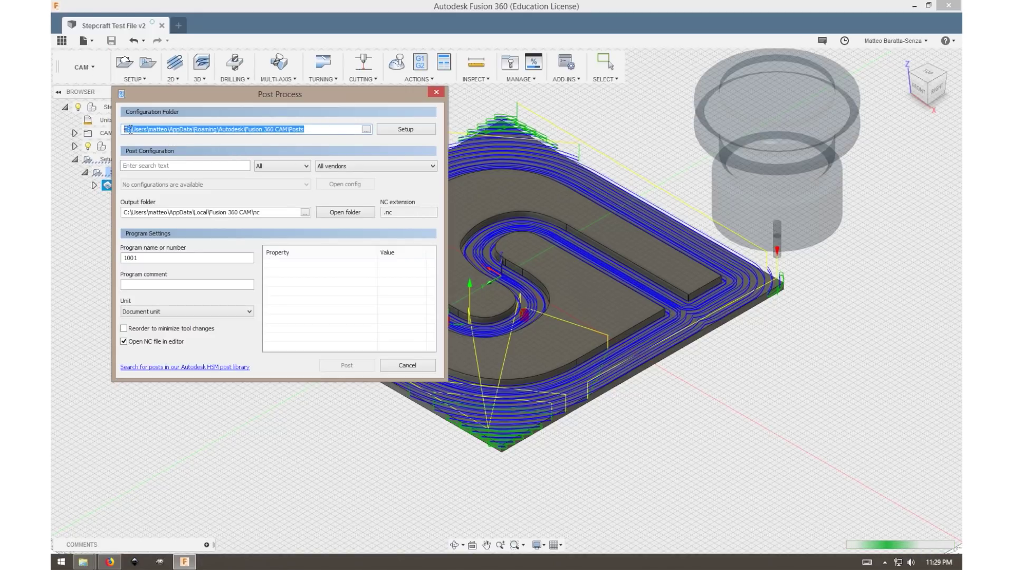
left_click(127, 130)
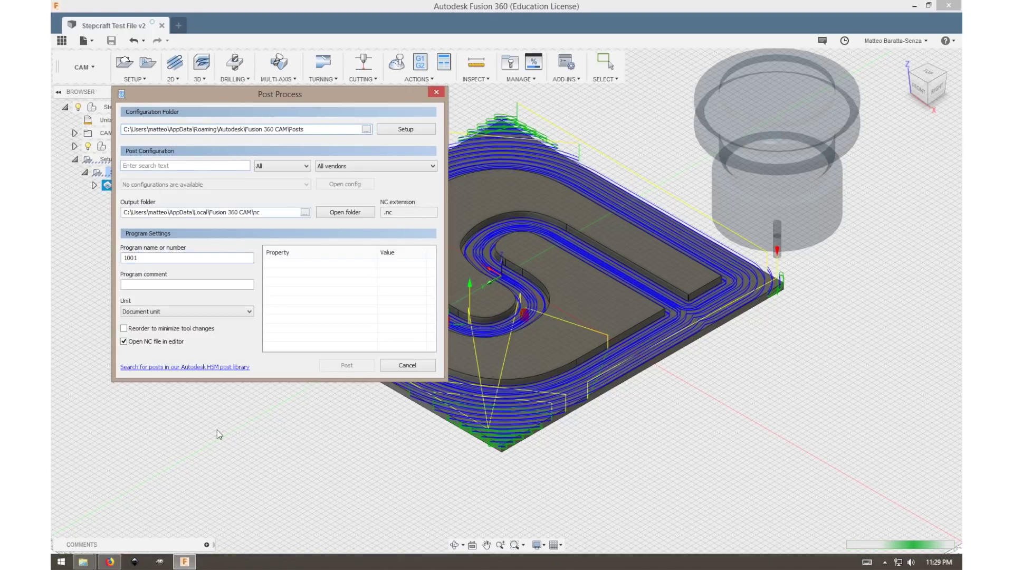
left_click(121, 562)
Paste the Fusion 360 CAM Posts path into Firefox's save dialog and save the Stepcraft UCCNC post there.
left_click(210, 27)
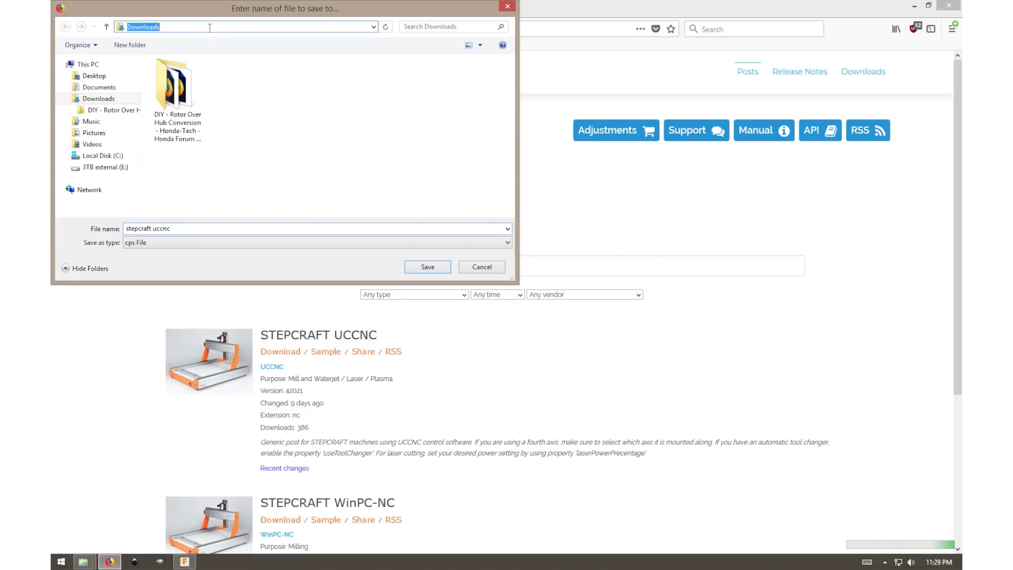
right_click(209, 29)
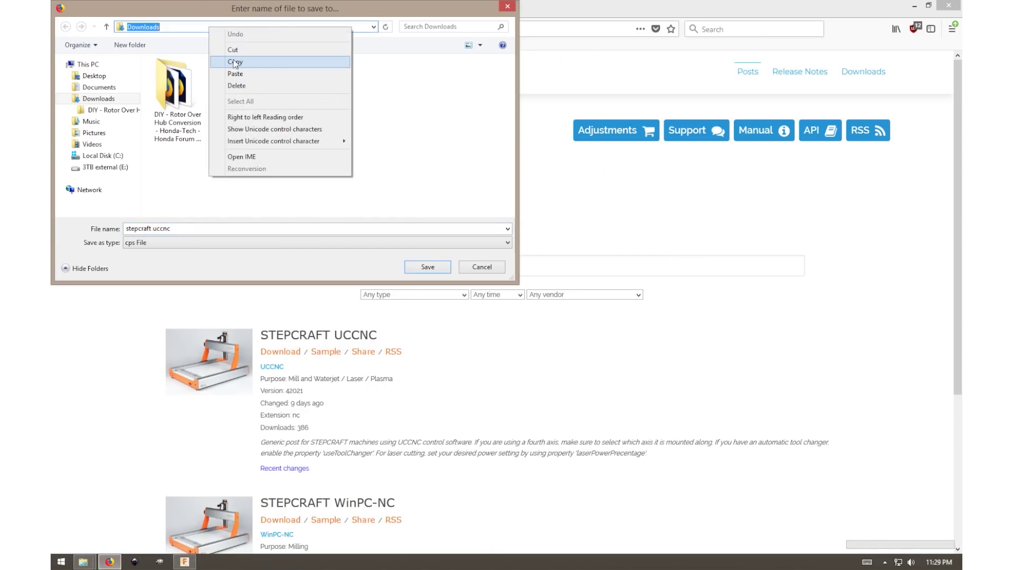
left_click(241, 75)
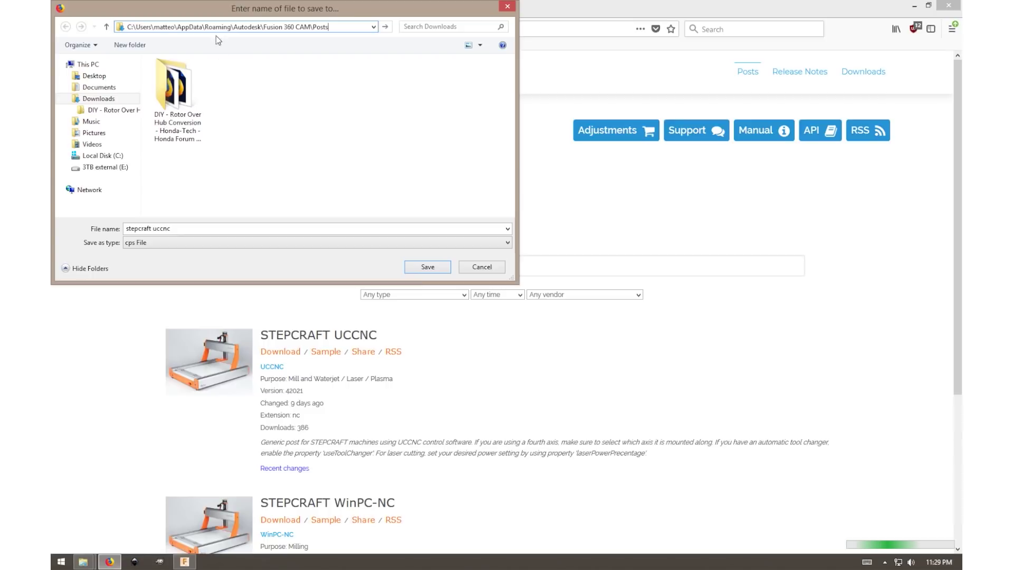
left_click(385, 27)
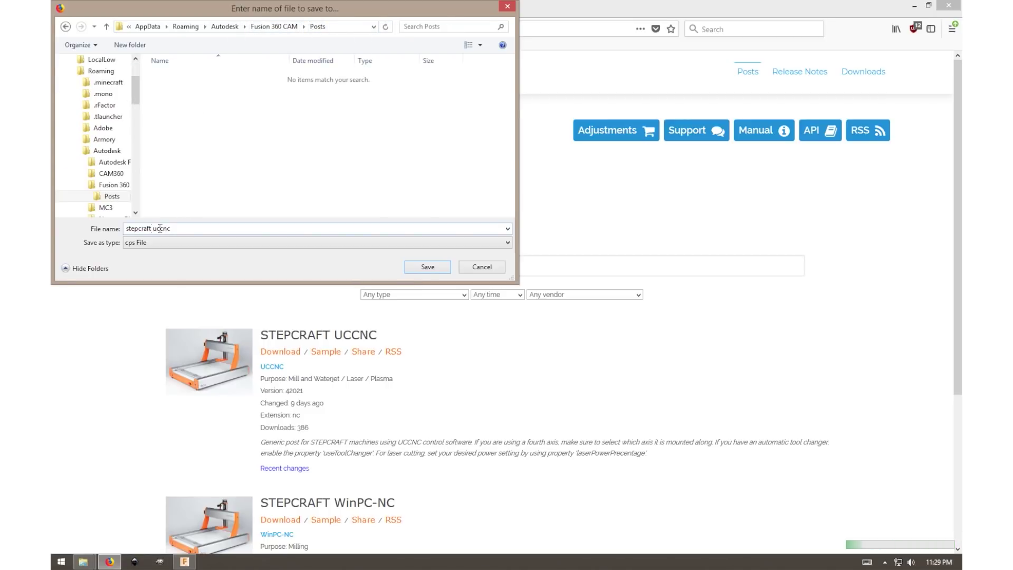
left_click(427, 266)
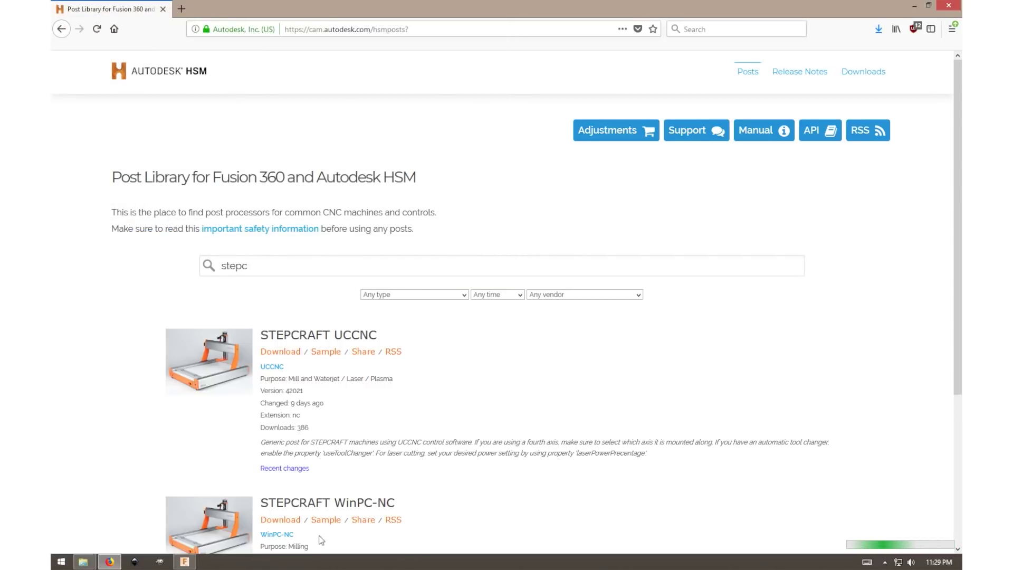
left_click(185, 561)
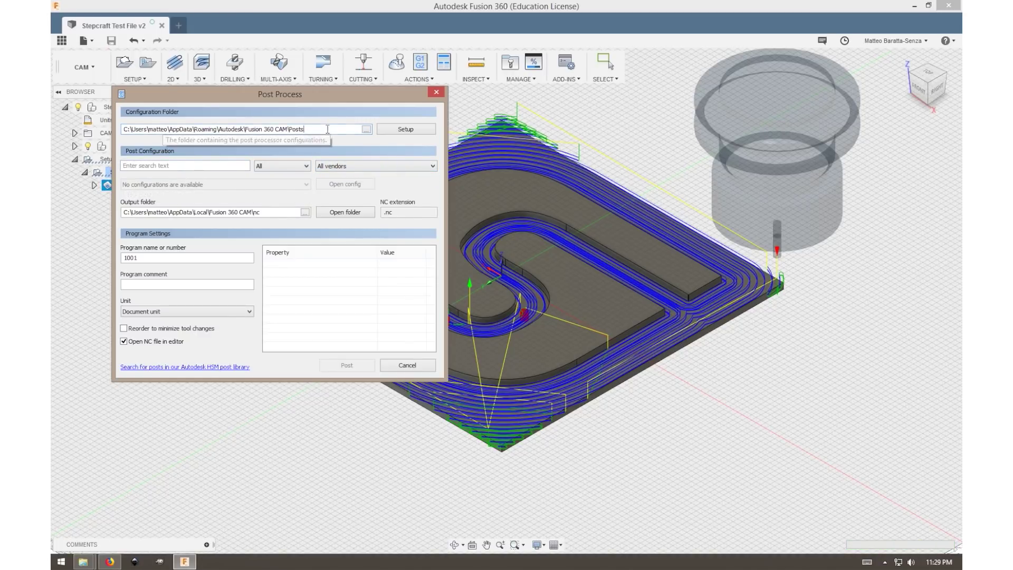
Reopen Post Process with the Personal Post Library source and post using STEPCRAFT UCCNC.
left_click(406, 367)
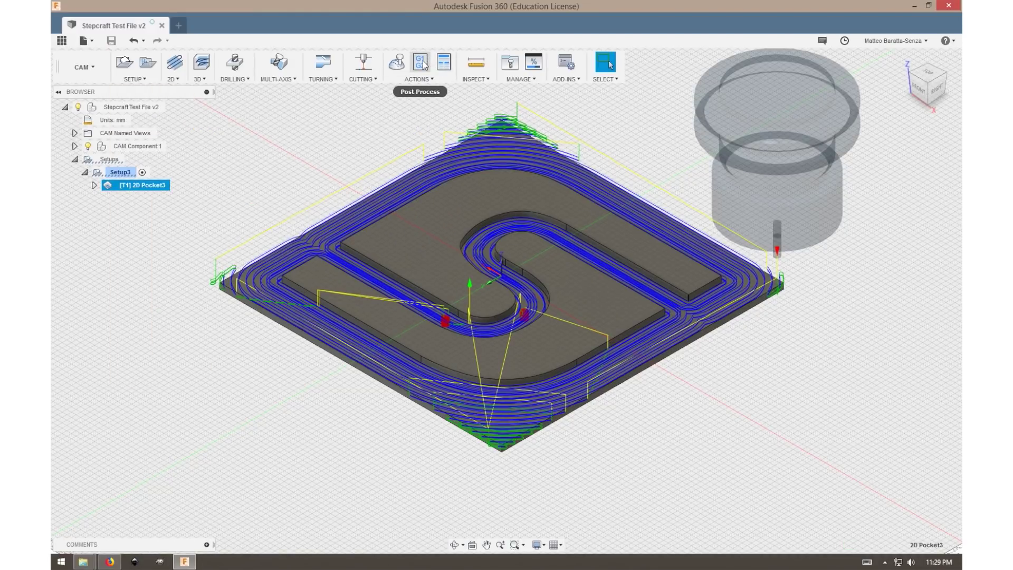
left_click(421, 63)
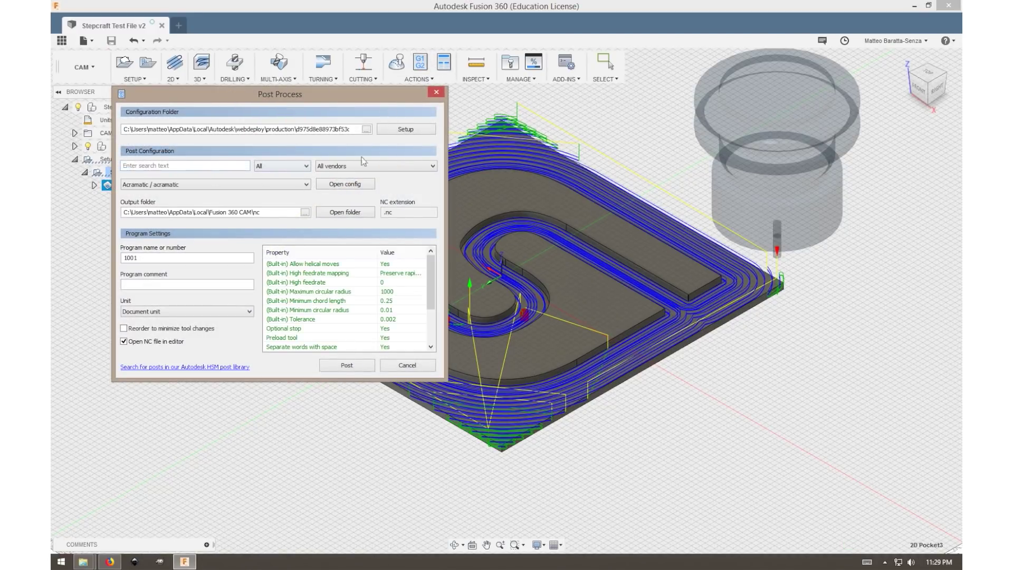
left_click(393, 130)
left_click(398, 144)
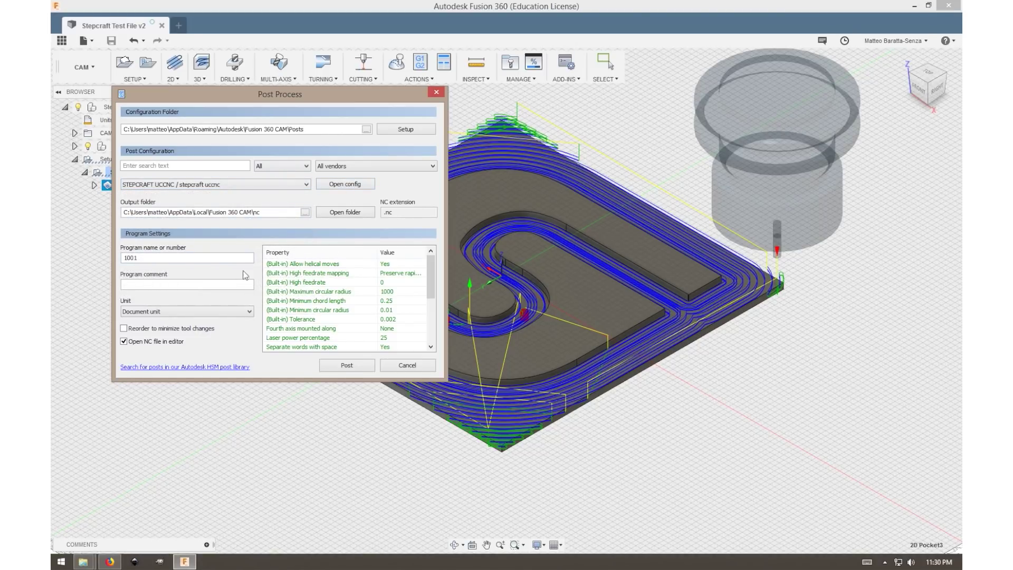
left_click(348, 366)
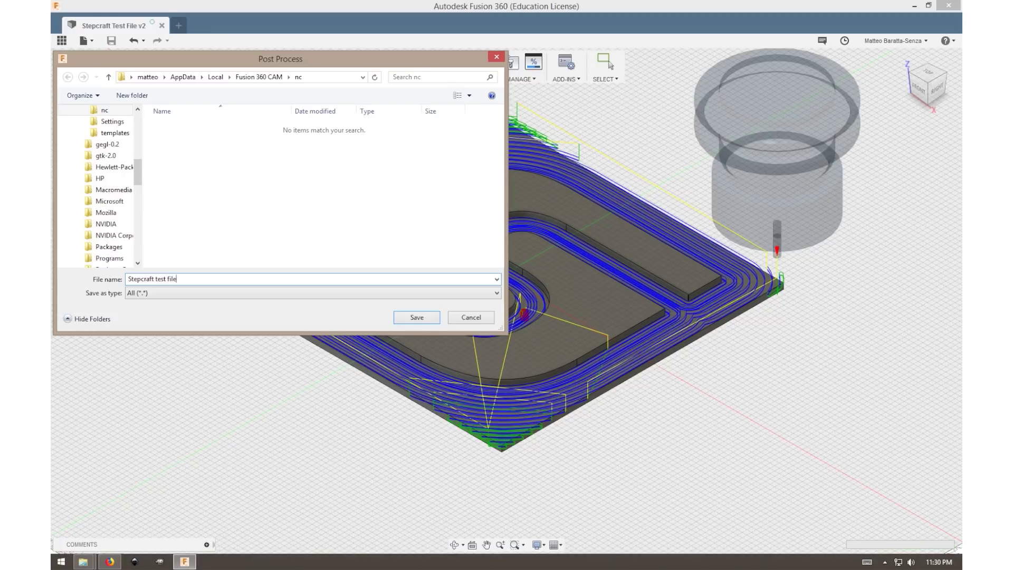
Choose the Desktop folder in the save dialog and save the Stepcraft test file NC program.
left_click(149, 78)
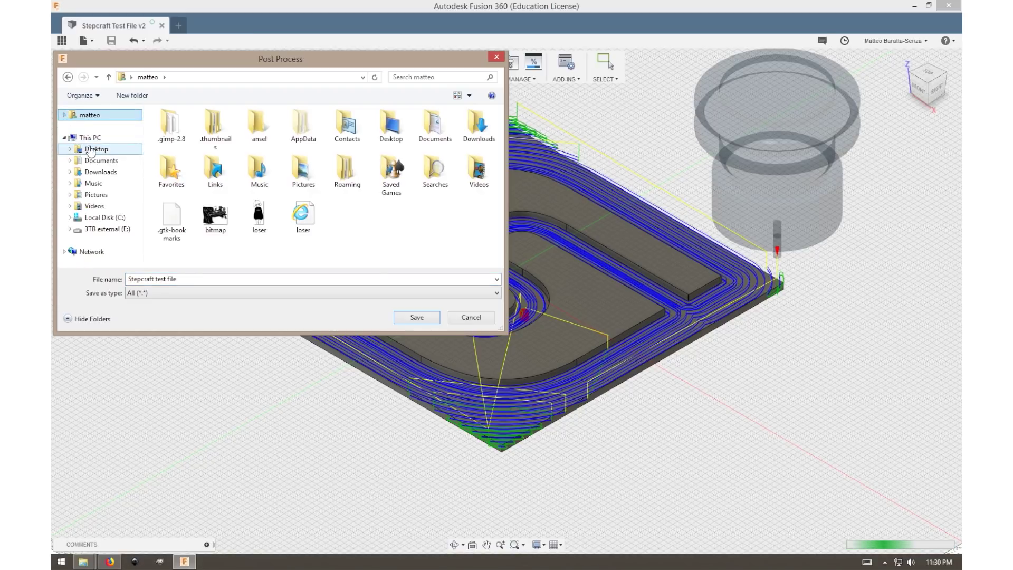
left_click(91, 150)
left_click(427, 319)
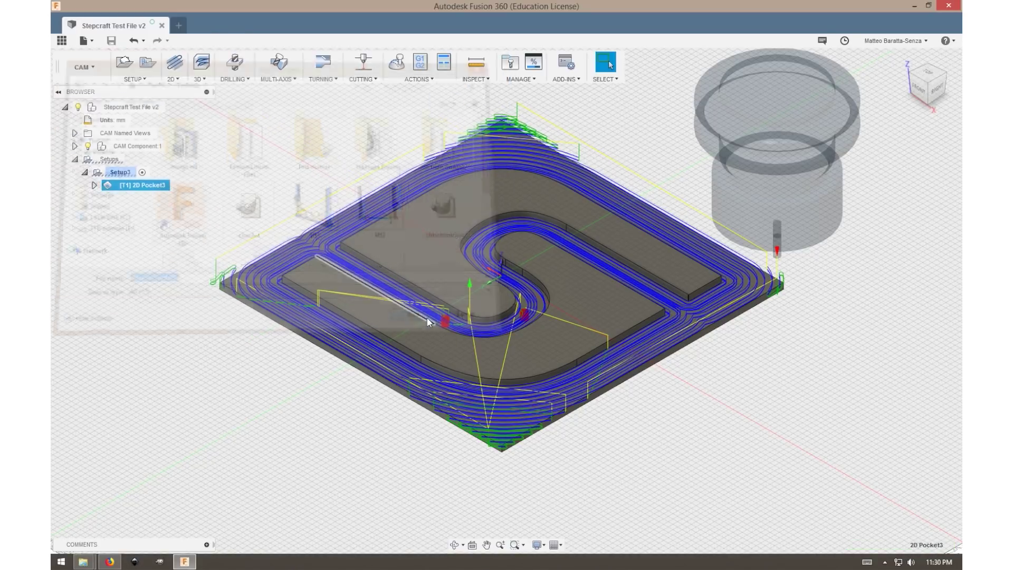
scroll(631, 133, "down", 2)
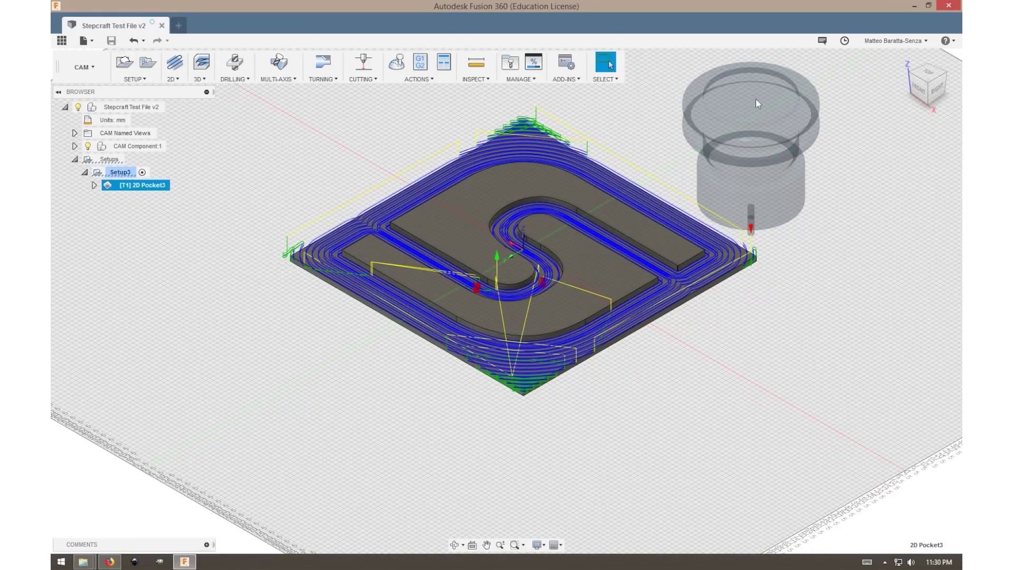
scroll(524, 153, "up", 3)
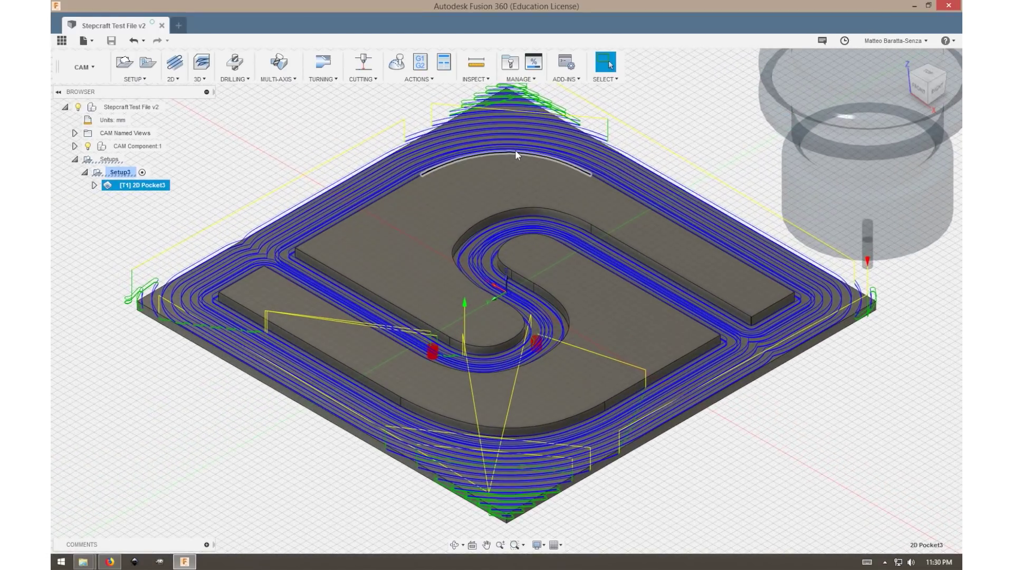